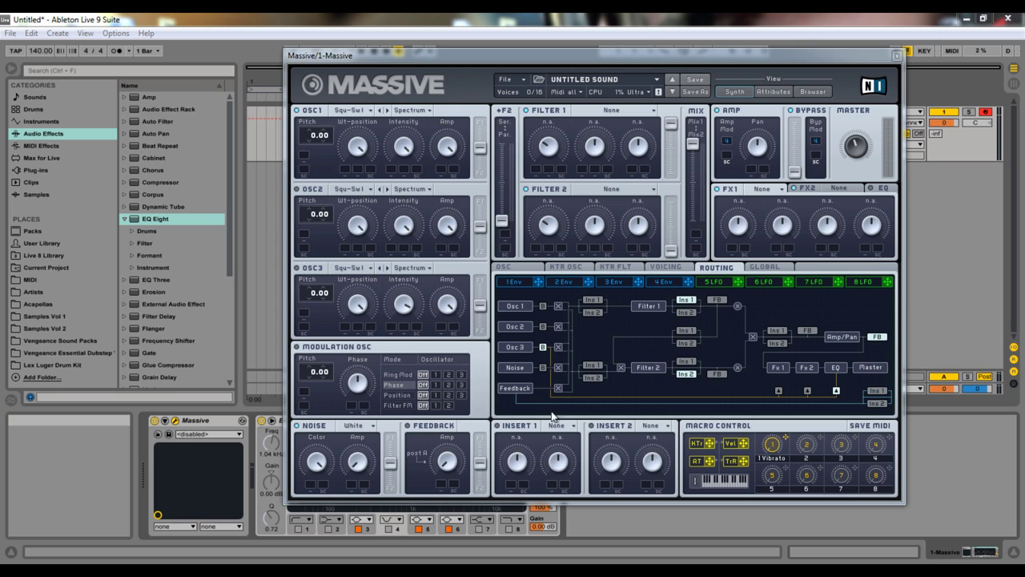
Focus the Massive plugin window in Ableton with the Routing tab's default signal path visible
click(683, 331)
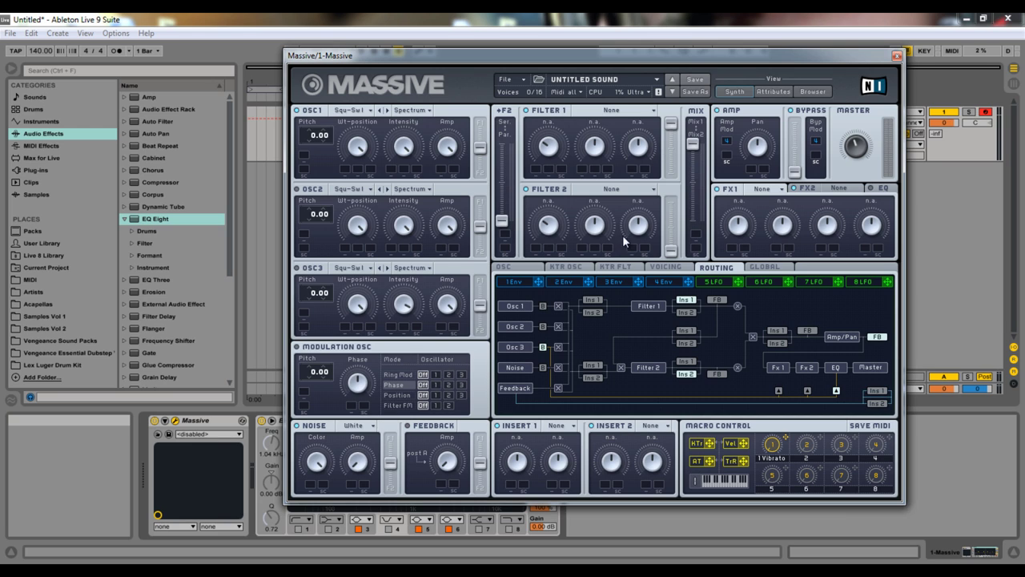
Load Simple Delay into Insert 1 so its Dry/Wet and Time controls appear
click(506, 80)
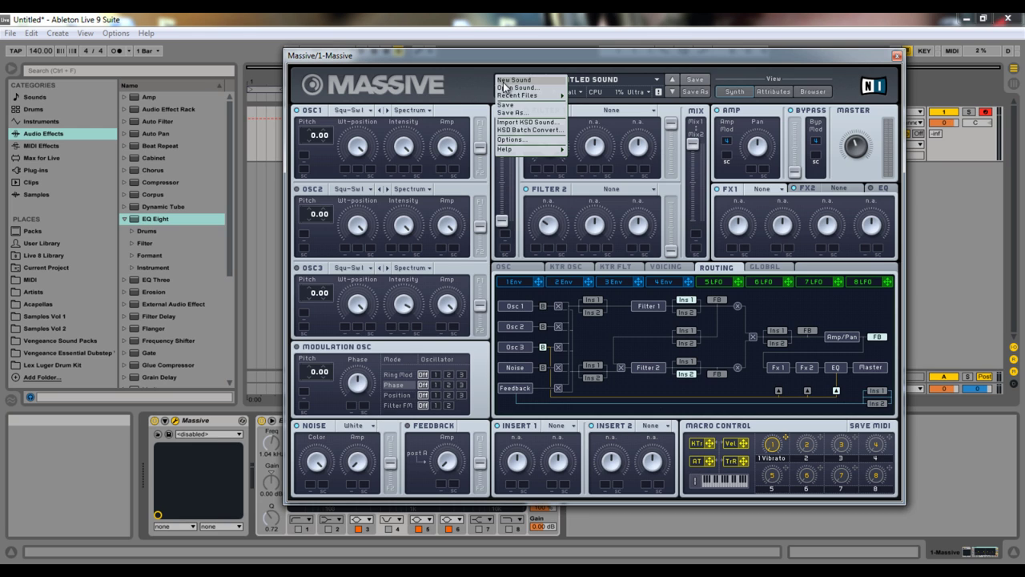
click(511, 82)
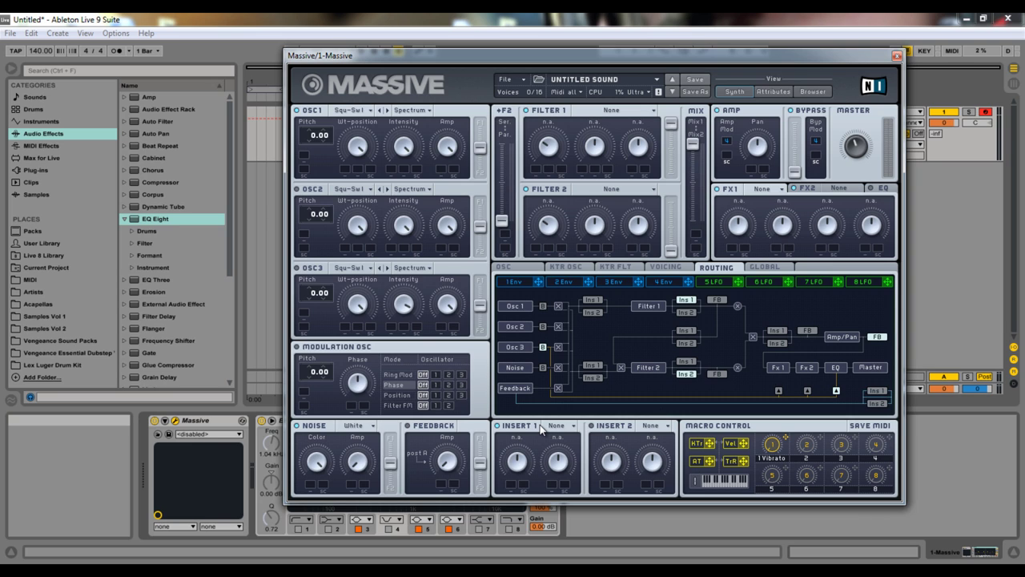
key(q)
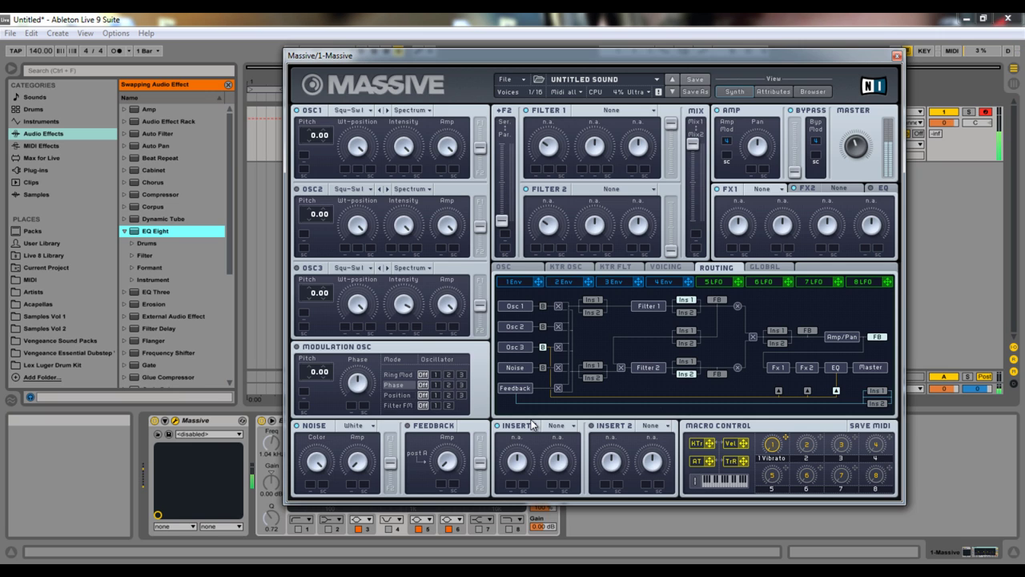
key(q)
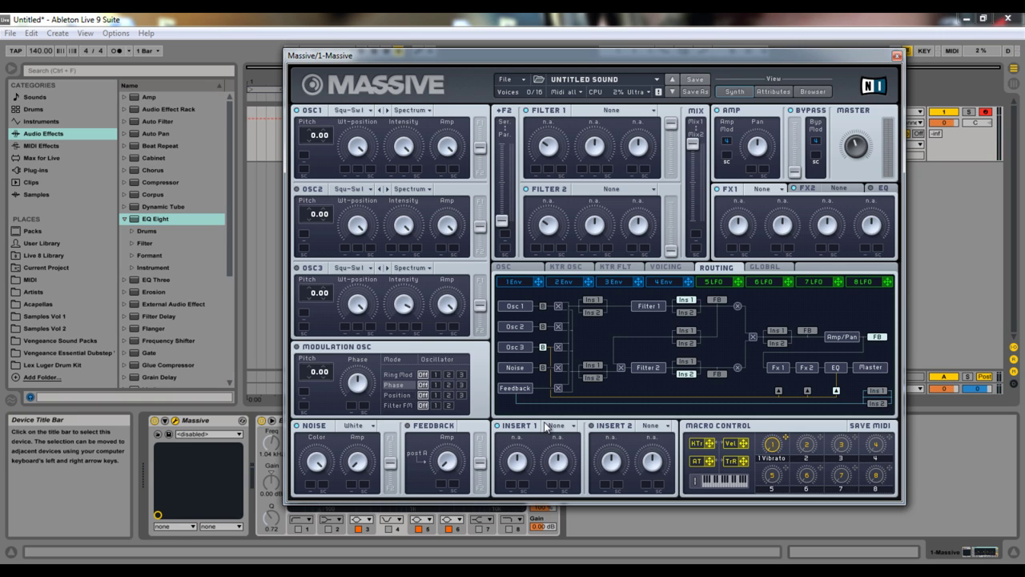
click(559, 427)
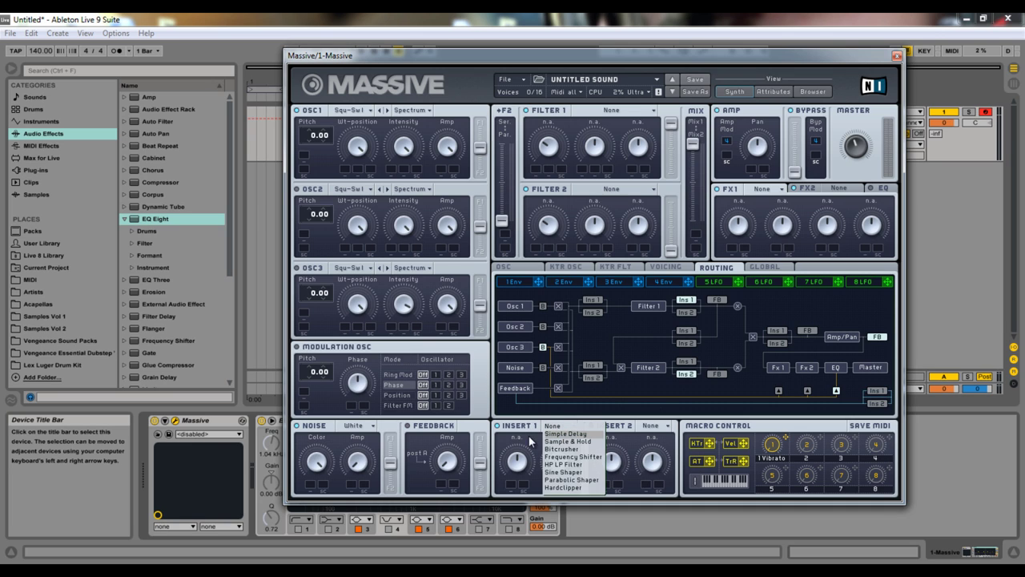
click(560, 435)
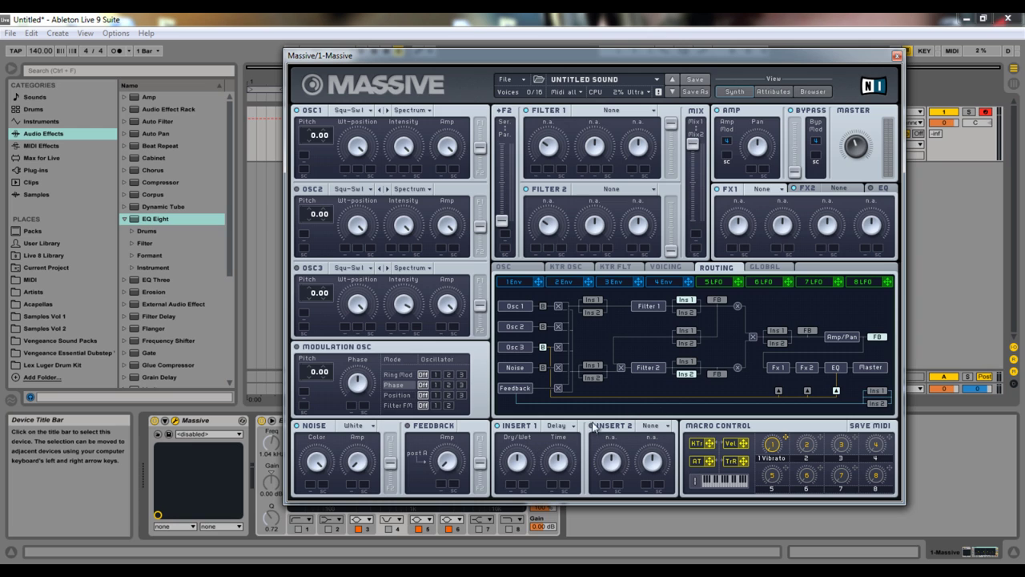
click(570, 426)
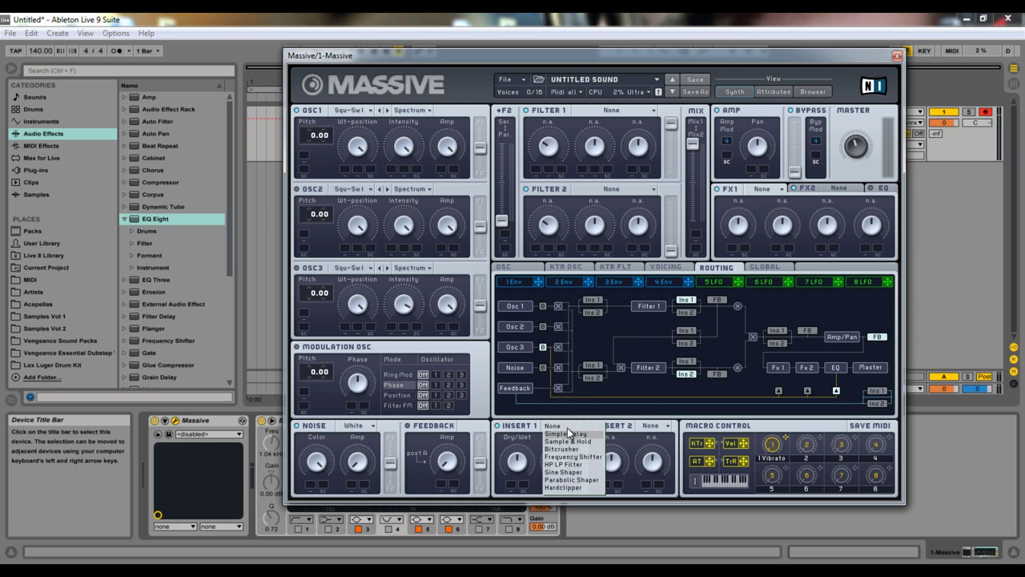
click(565, 433)
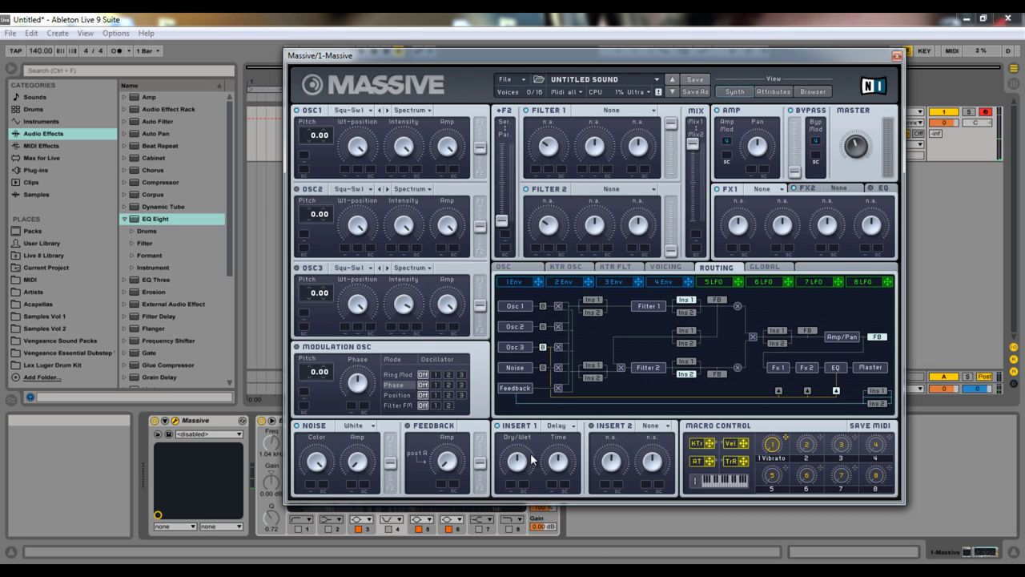
Turn the Insert 1 delay Time knob up, back down, then up to a higher setting
mouse_move(553, 459)
mouse_down()
mouse_move(561, 474)
mouse_move(549, 442)
mouse_up()
drag(554, 465, 555, 474)
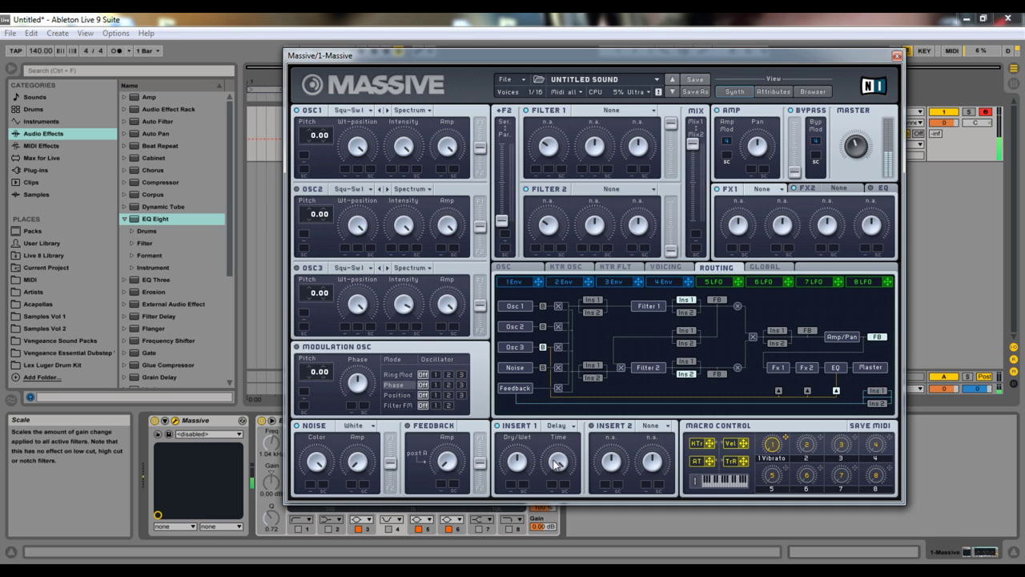
drag(554, 463, 554, 480)
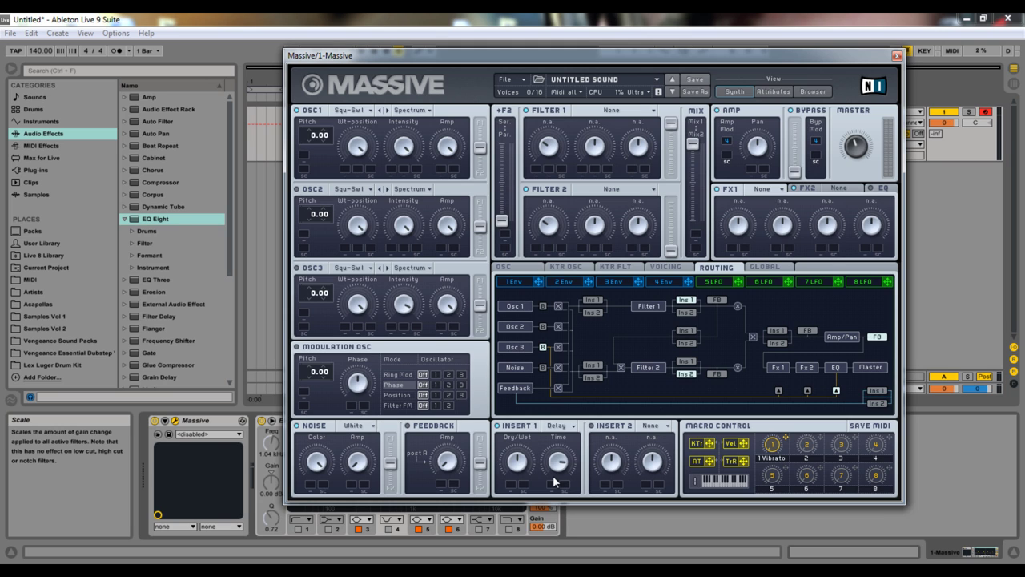
drag(554, 481, 542, 529)
drag(559, 470, 555, 447)
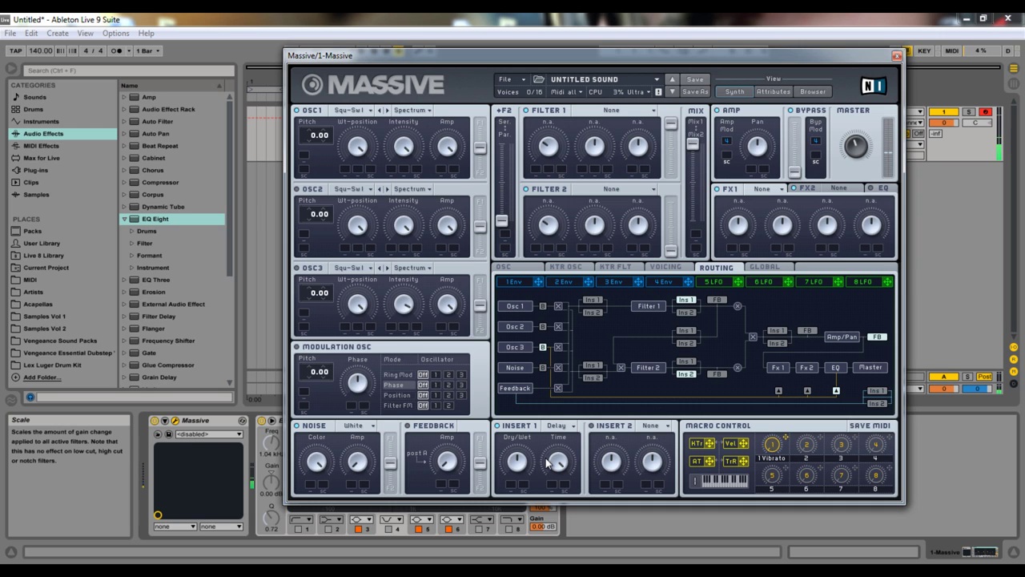
Switch Insert 1 to None, then put Simple Delay back into it
click(559, 426)
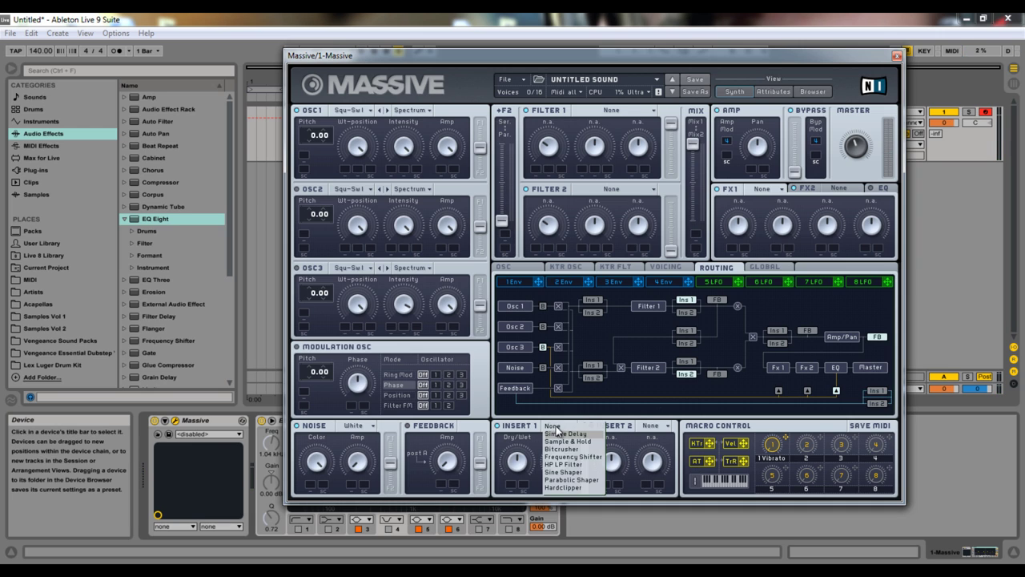
click(531, 449)
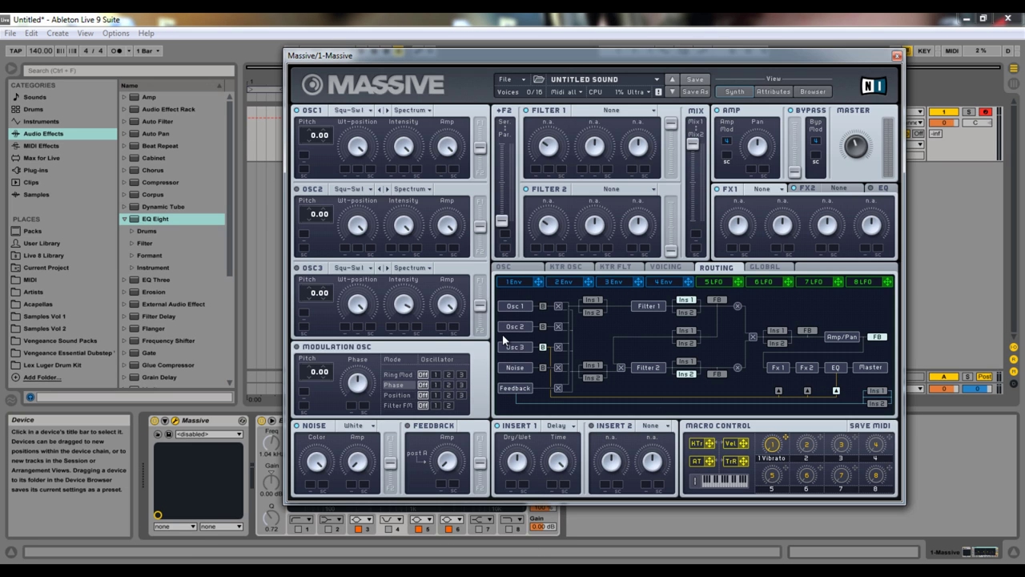
click(563, 426)
click(558, 429)
click(558, 428)
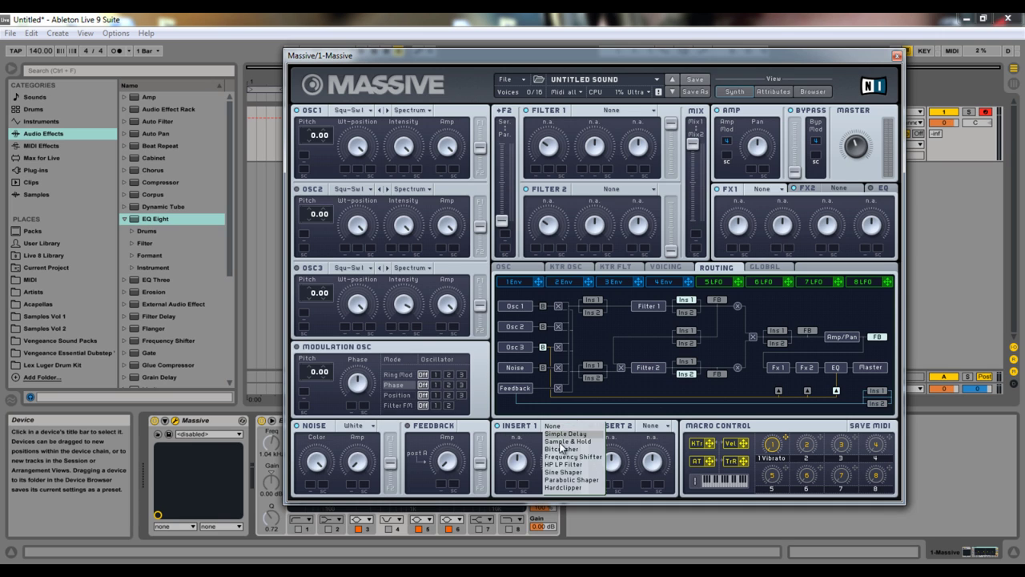
click(544, 426)
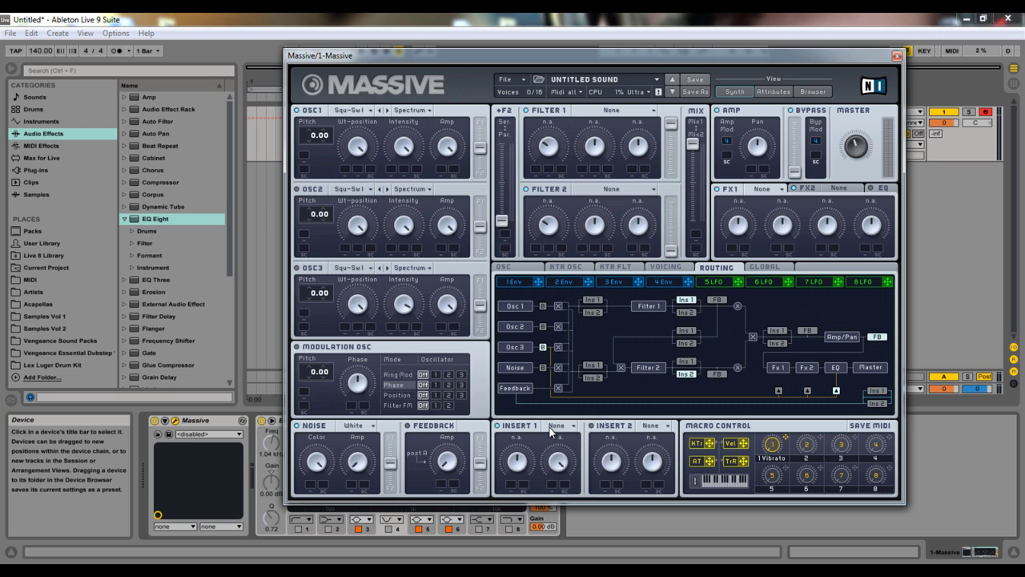
click(558, 428)
click(558, 434)
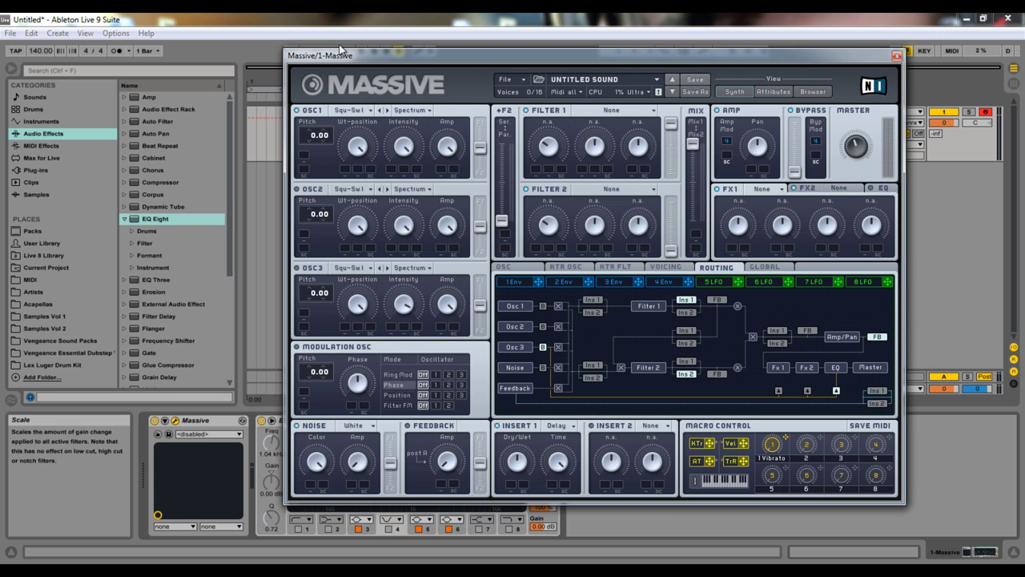
Route envelope 1 to Filter 1's first mod slot, send OSC1 fully to Filter 1, set OSC1 pitch to 36.00
click(511, 284)
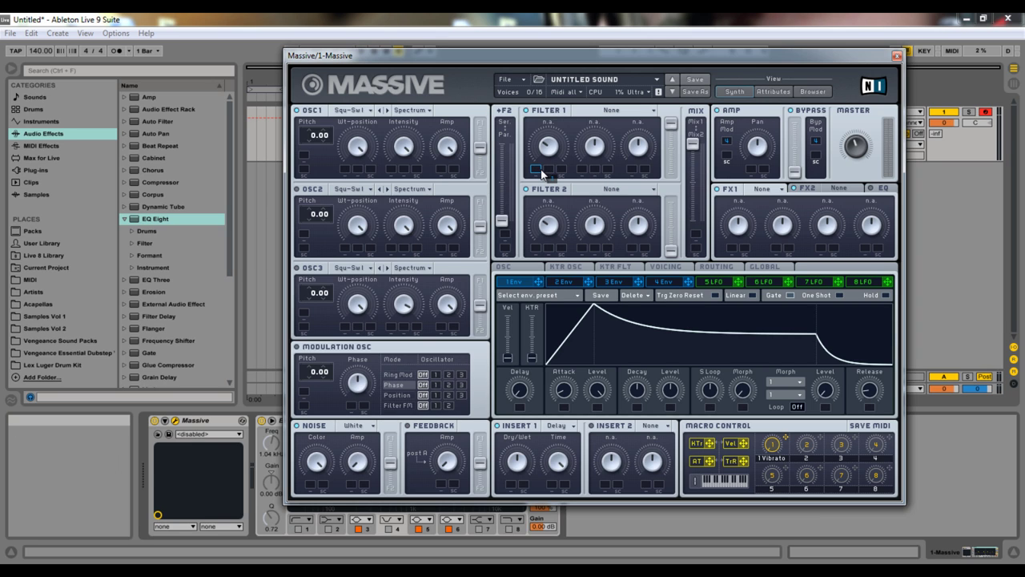
drag(541, 173, 539, 171)
drag(485, 144, 483, 123)
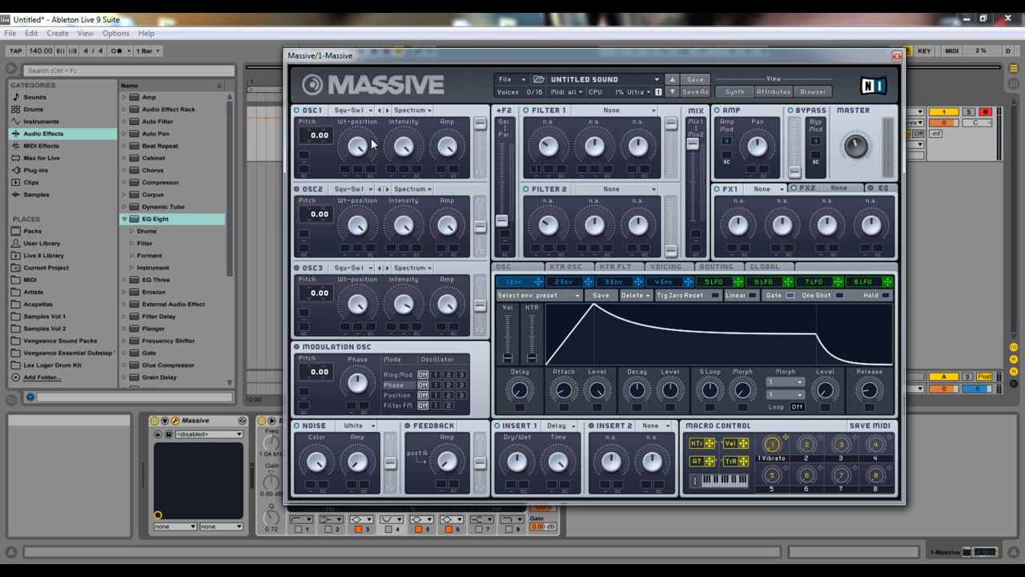
drag(323, 141, 320, 95)
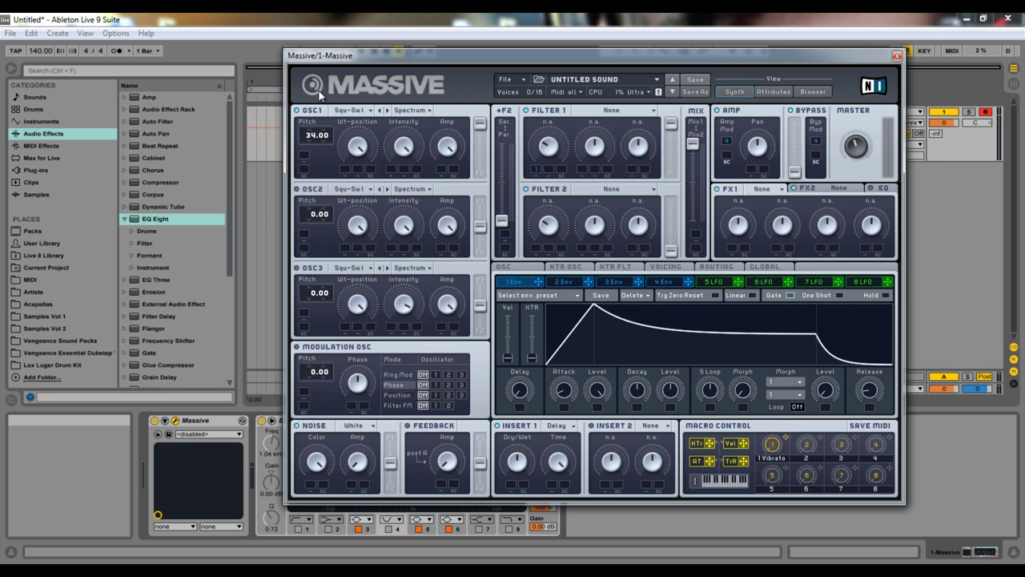
click(360, 110)
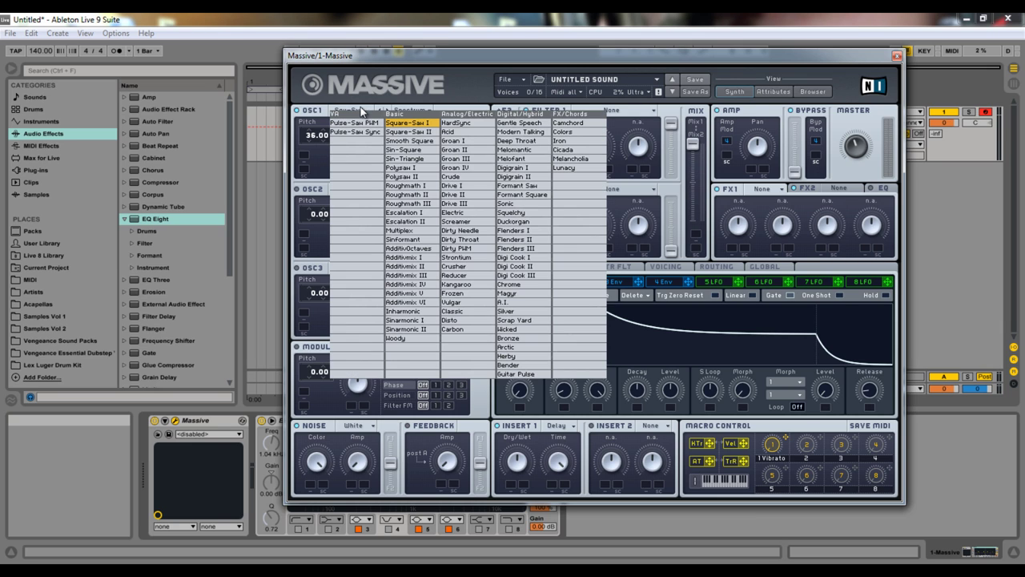
click(408, 131)
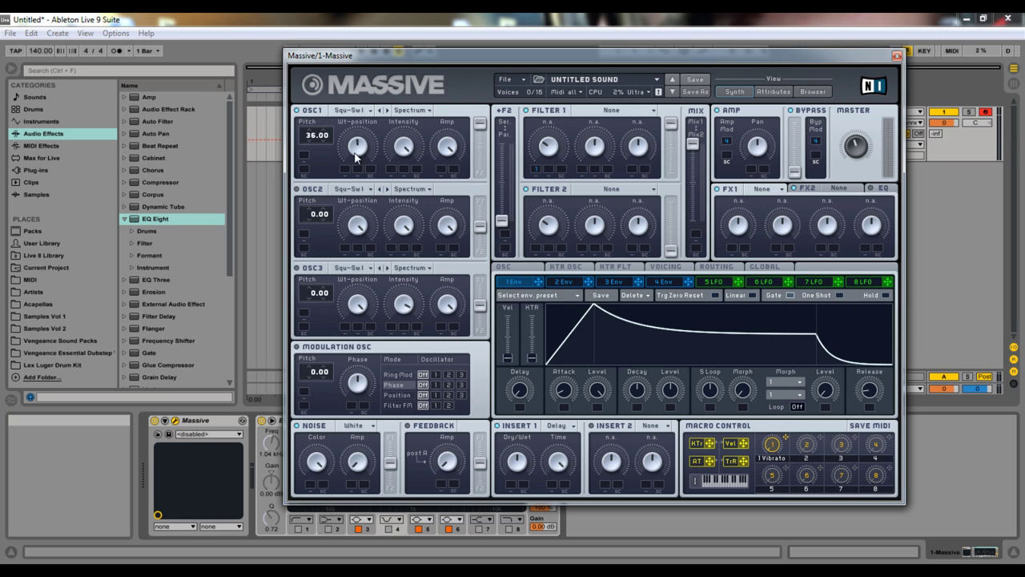
Make Filter 1 Lowpass 4 with envelope 1 on Cutoff, and zero that envelope's Attack and Decay Level
click(611, 110)
click(593, 121)
drag(536, 172, 549, 170)
drag(568, 392, 564, 424)
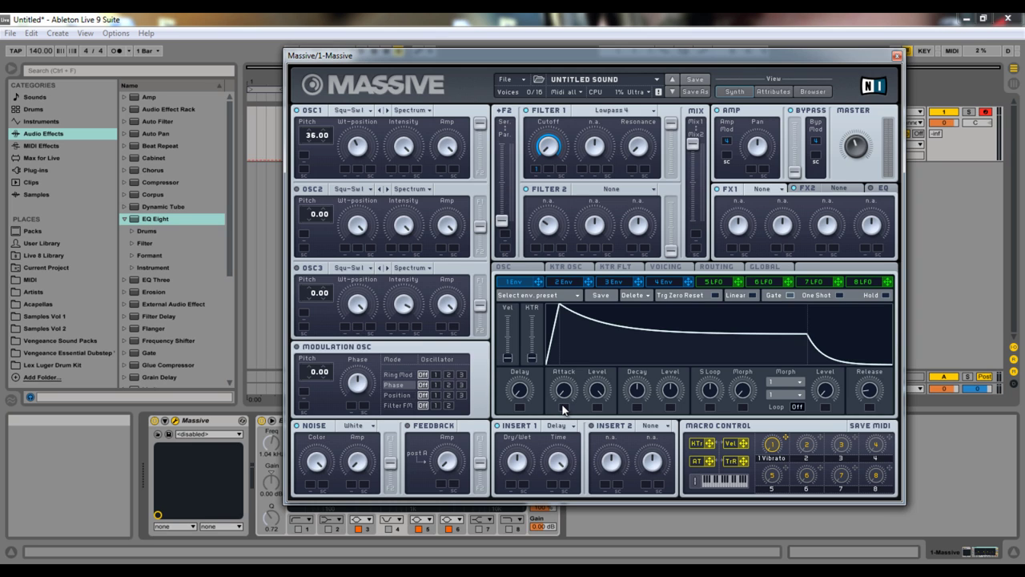
drag(671, 397, 671, 472)
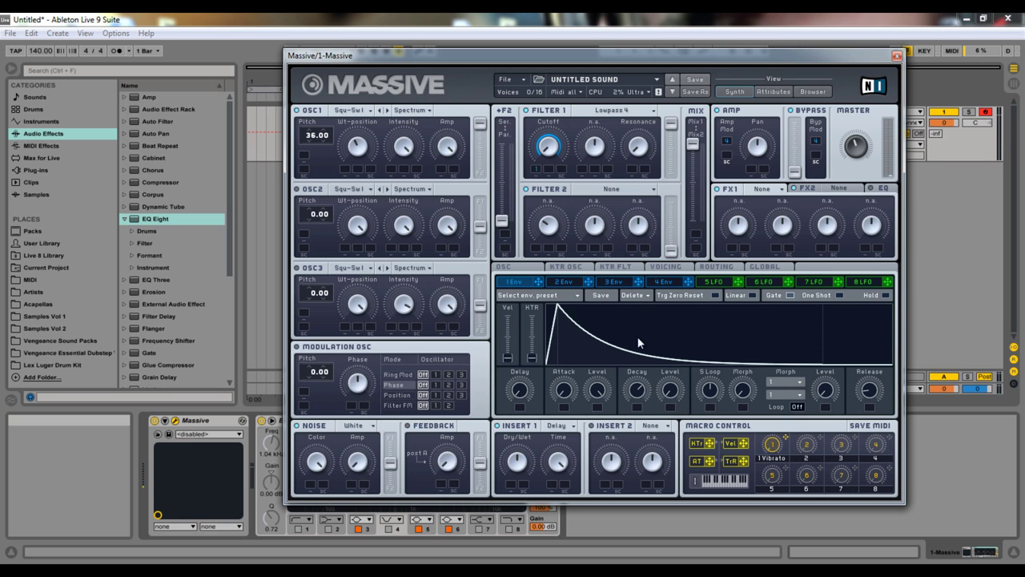
Shorten envelope 1's release, reshape envelope 4's tail, and lengthen the Insert 1 delay Time
drag(869, 389, 860, 325)
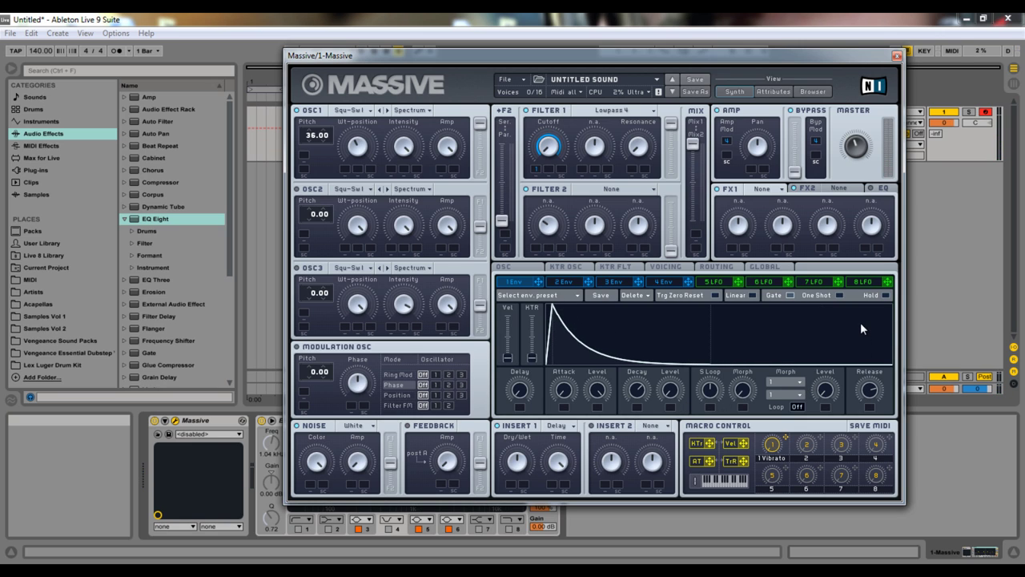
click(663, 282)
drag(873, 393, 864, 325)
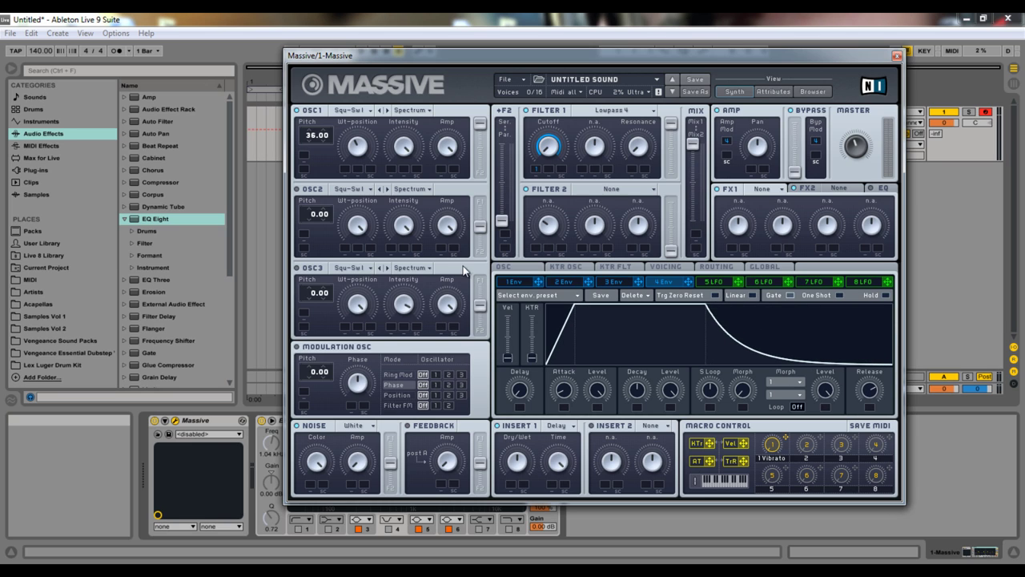
click(519, 283)
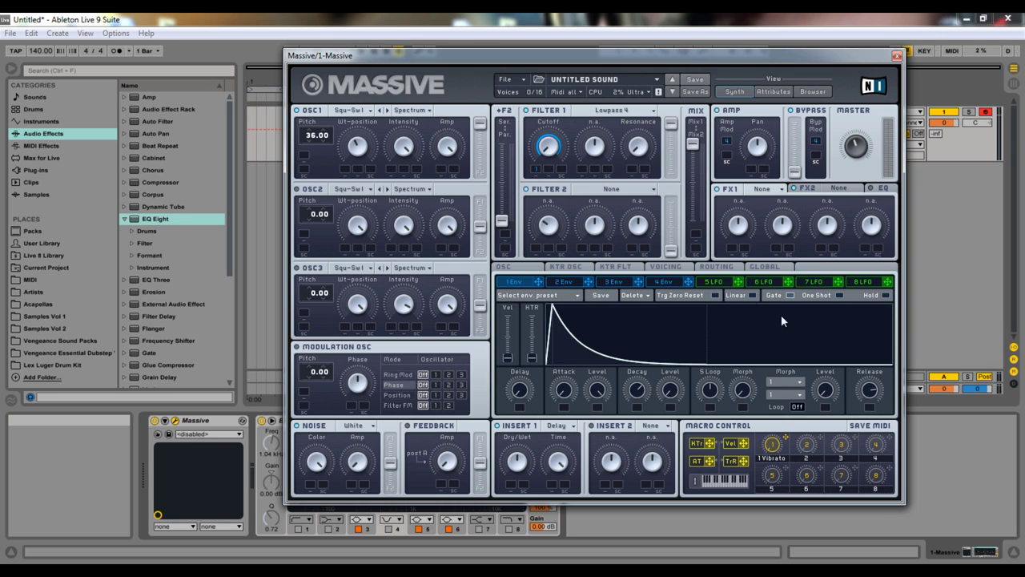
click(663, 282)
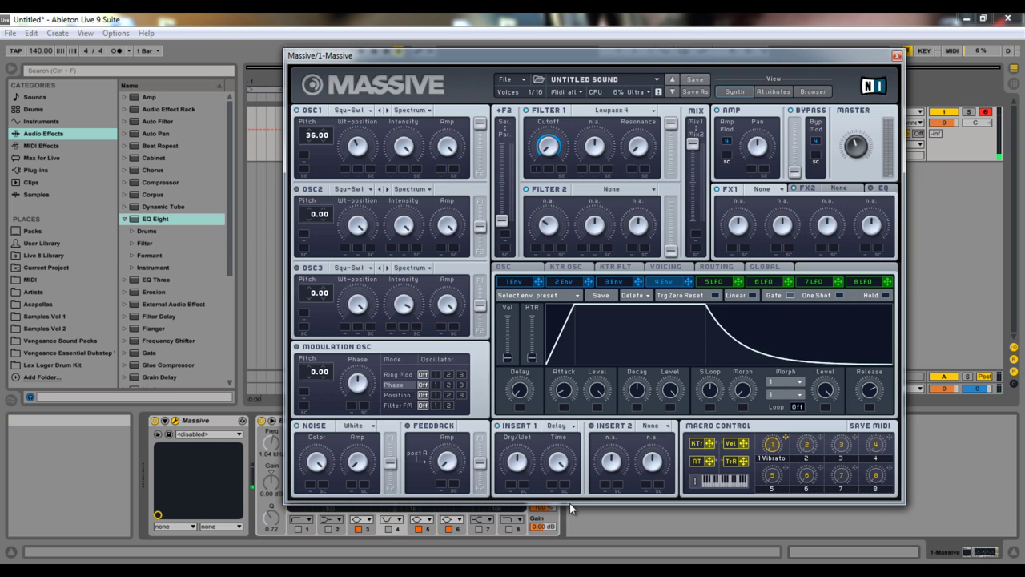
drag(559, 467, 540, 486)
Start a New Sound, load Sample & Hold into Insert 1, and raise its Pitch
click(505, 79)
click(520, 86)
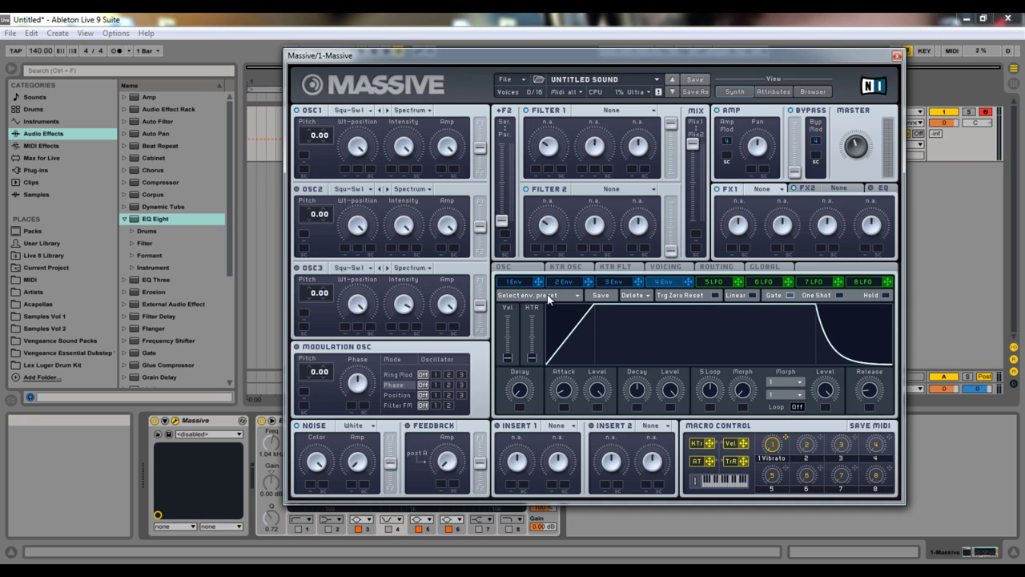
click(556, 427)
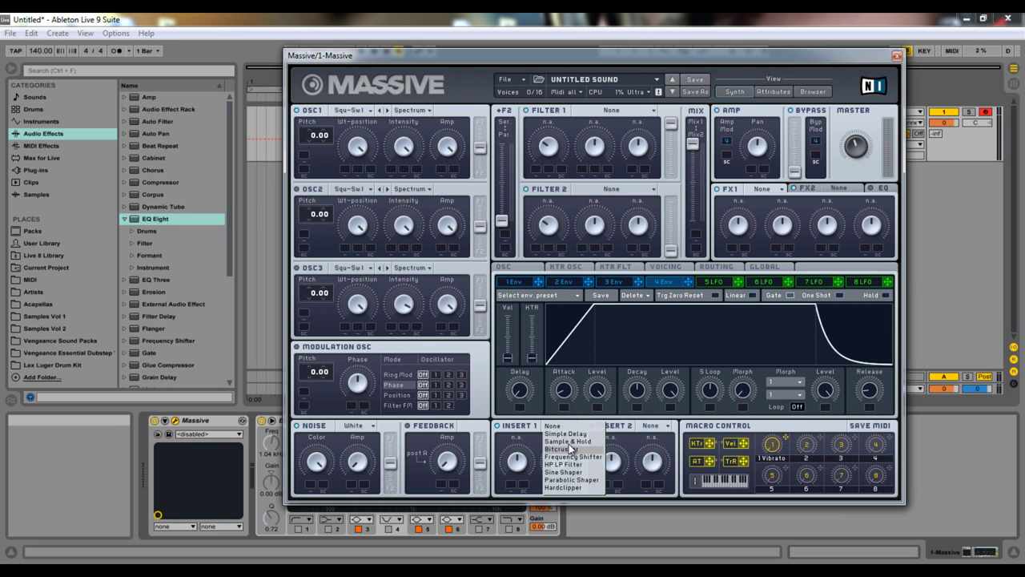
click(567, 441)
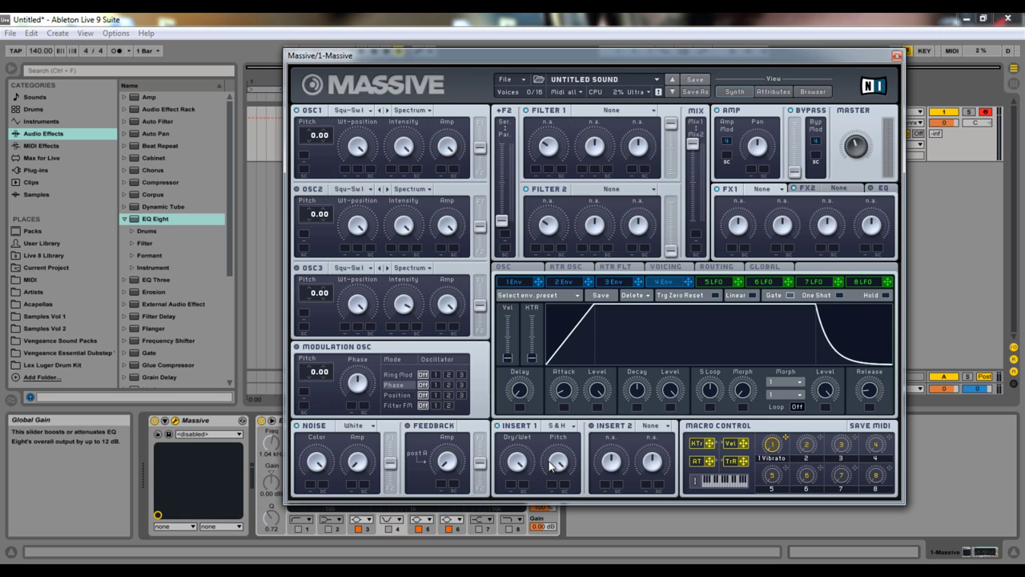
drag(551, 466, 544, 484)
Sweep a Lowpass 4 Filter 1 cutoff with tempo-synced LFO 5, lower Resonance, then reset to New Sound
click(606, 112)
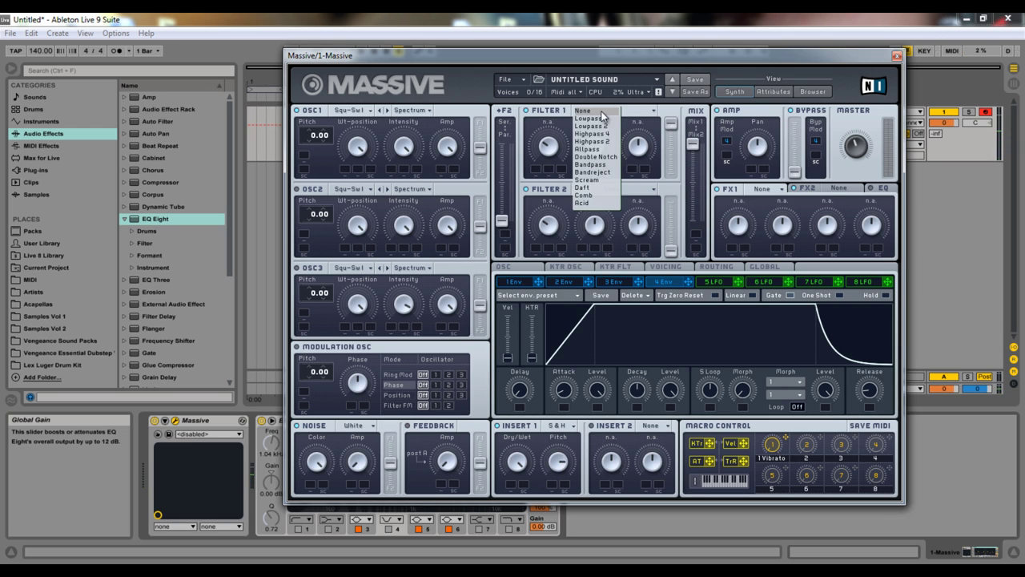
click(599, 122)
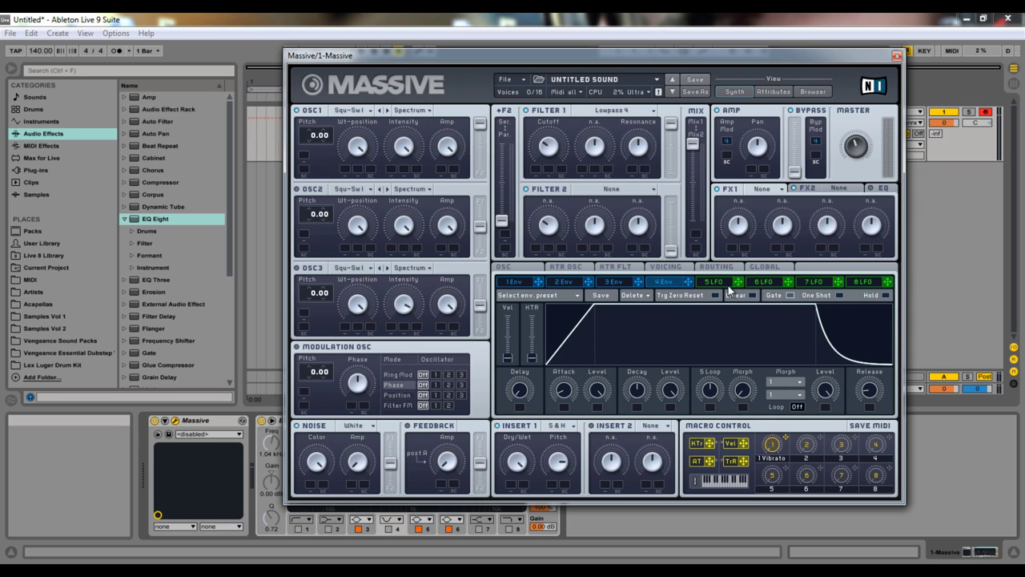
drag(736, 282, 528, 150)
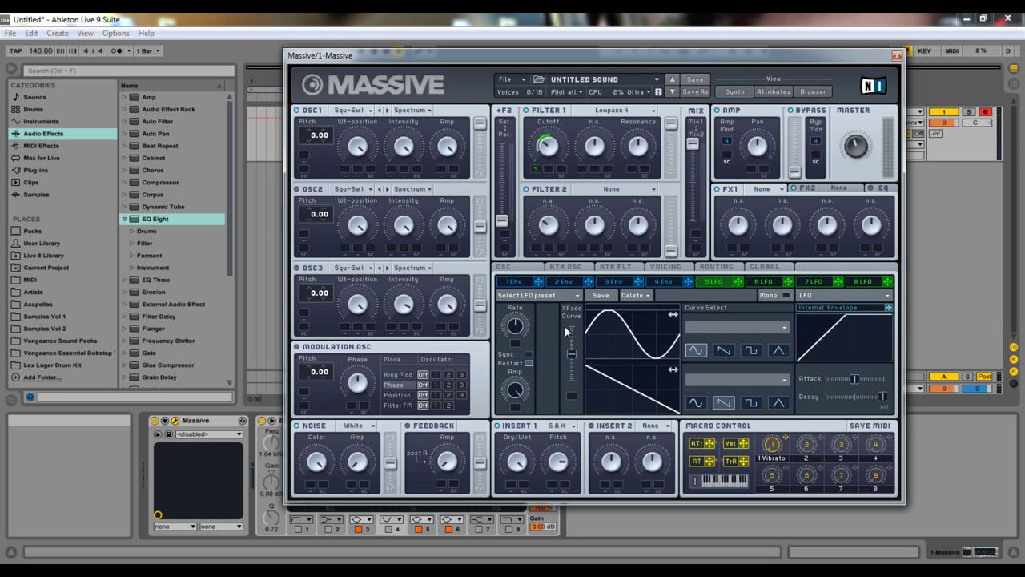
drag(571, 353, 571, 327)
click(528, 353)
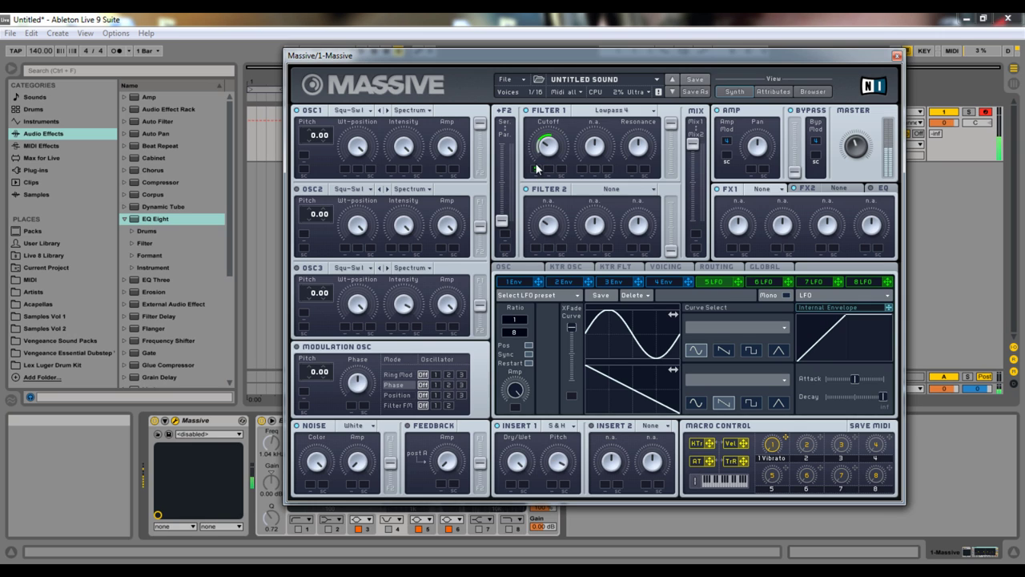
drag(536, 168, 544, 152)
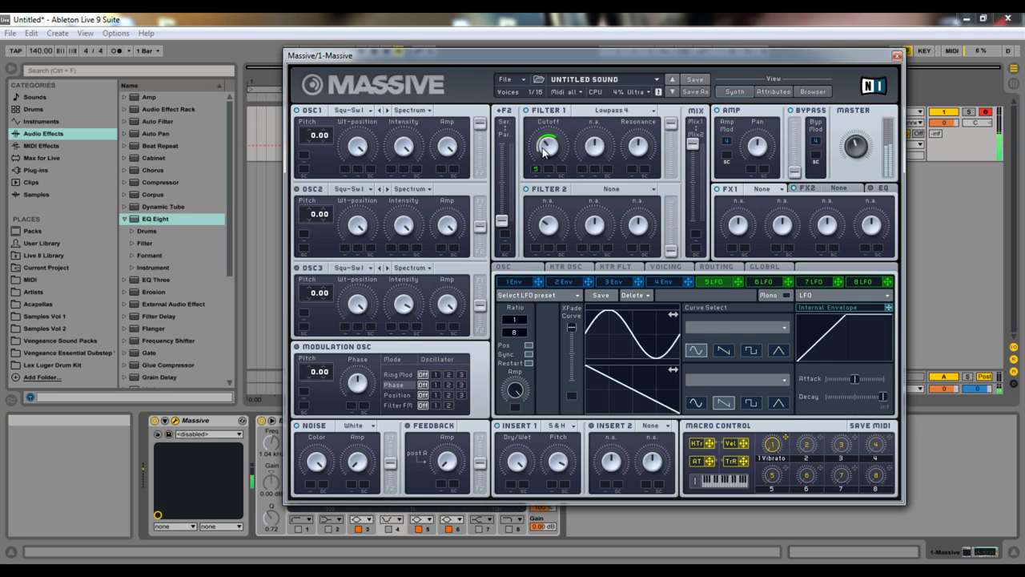
drag(639, 146, 641, 156)
click(520, 80)
click(521, 82)
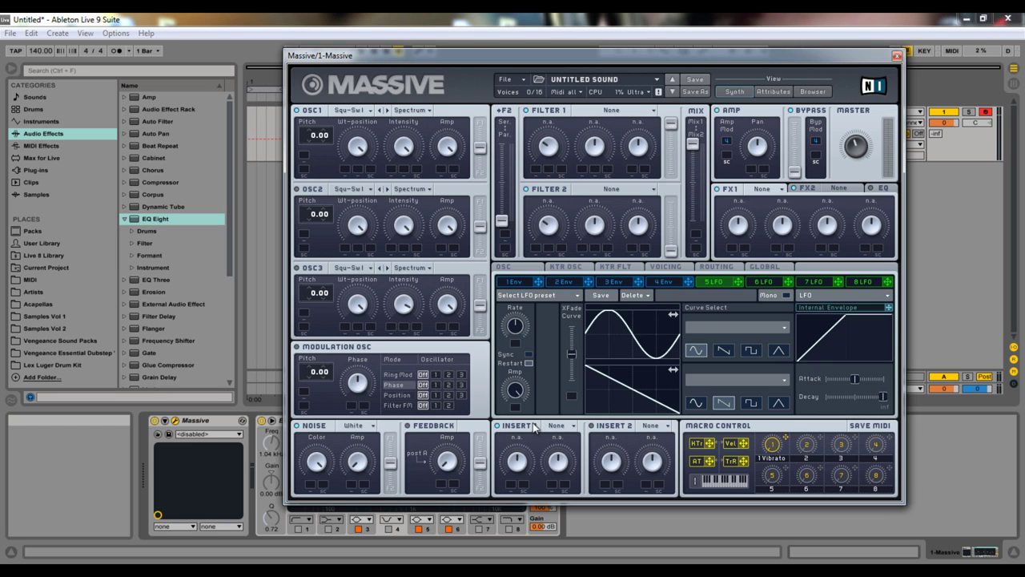
Choose Bitcrusher for Insert 1, showing its Dry/Wet and Crush controls
click(558, 426)
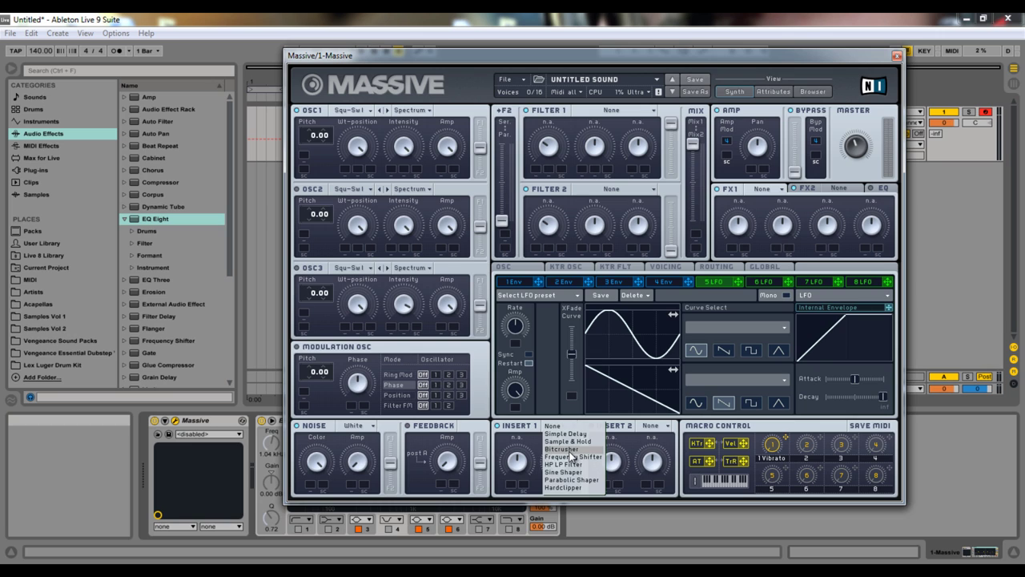
click(571, 450)
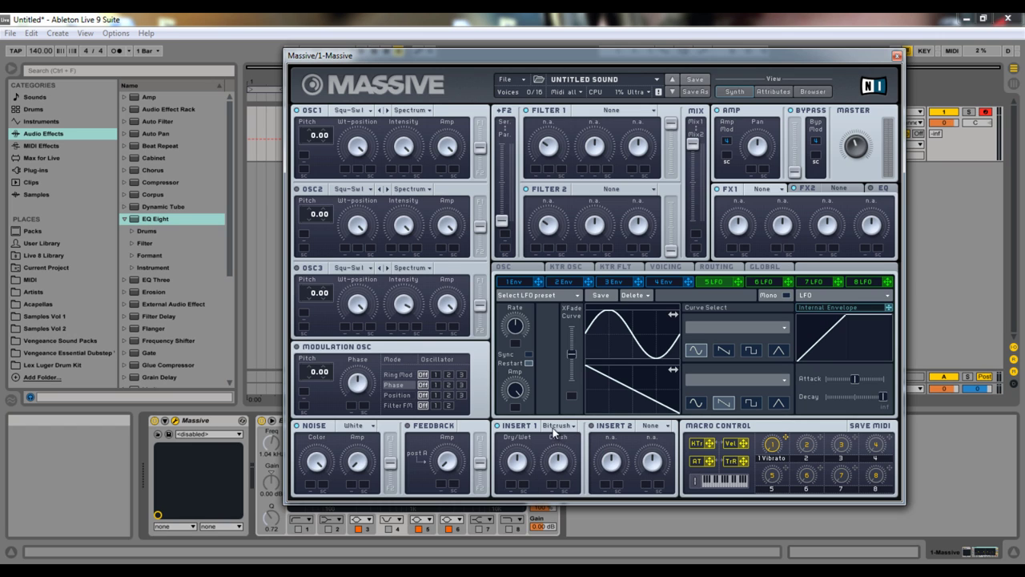
click(558, 426)
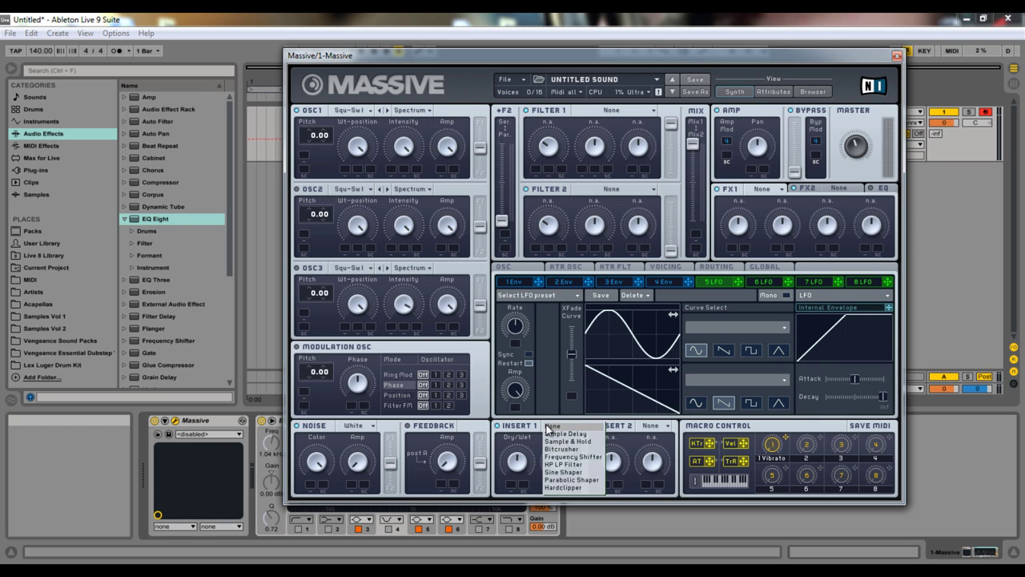
click(546, 449)
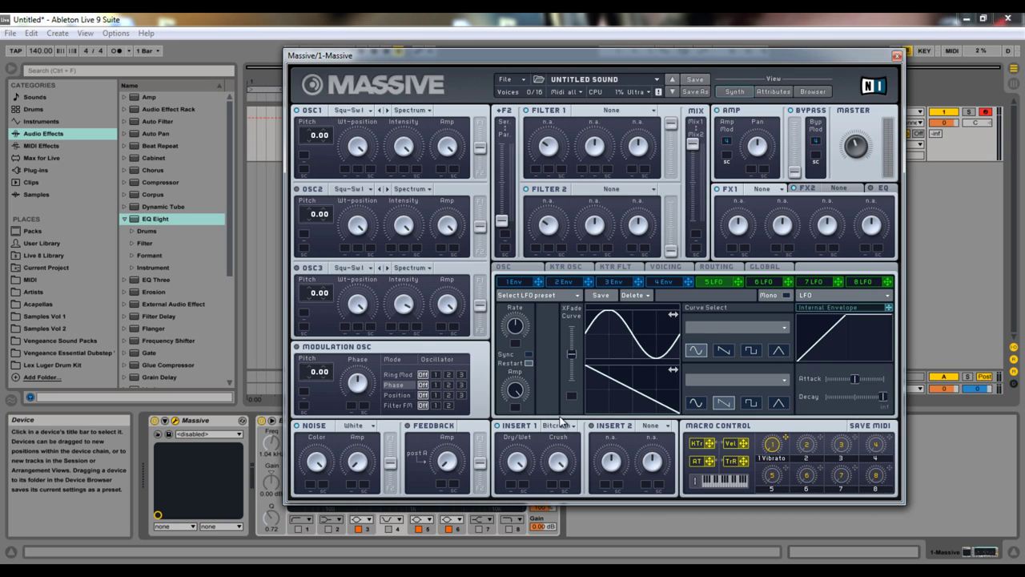
click(556, 426)
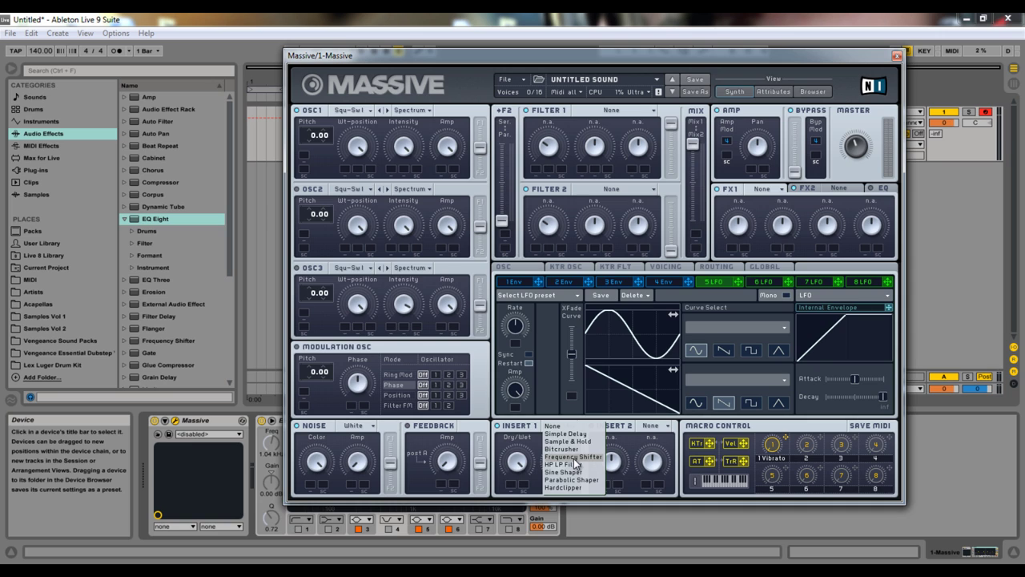
click(534, 442)
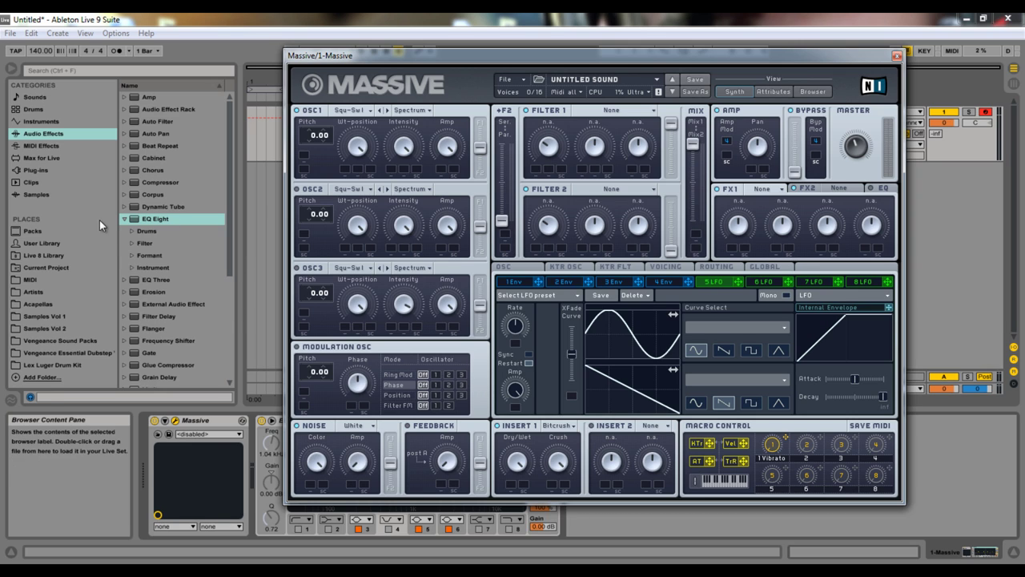
Collapse the EQ Eight folder and select Redux in Live's Audio Effects browser
click(124, 218)
scroll(187, 297, down, 4)
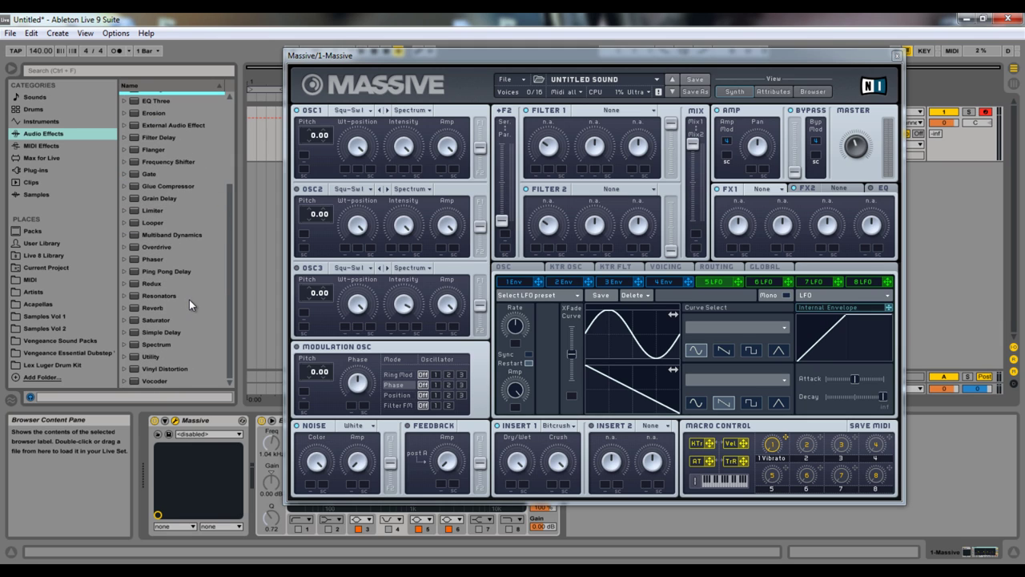
click(148, 283)
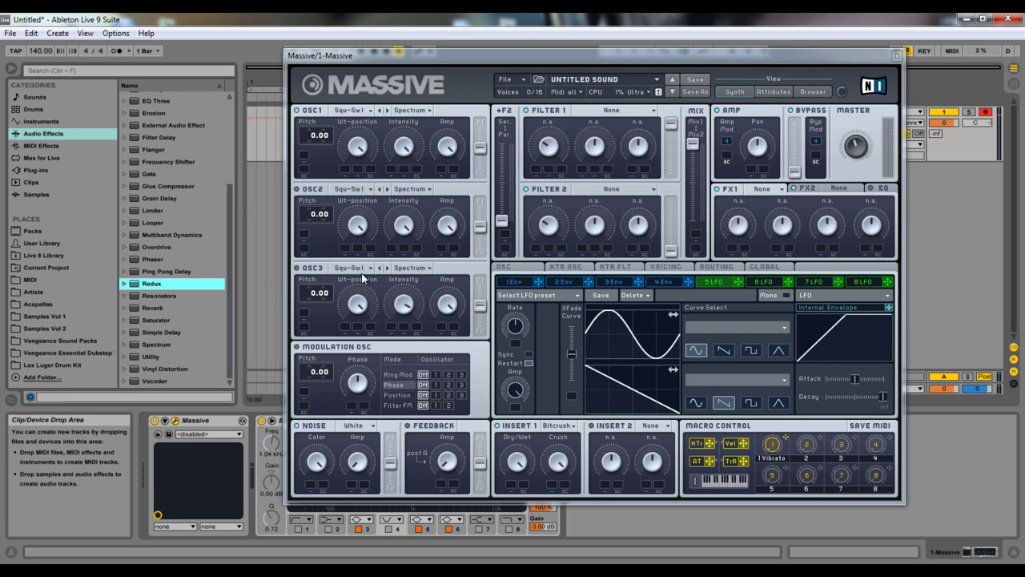
scroll(229, 179, up, 1)
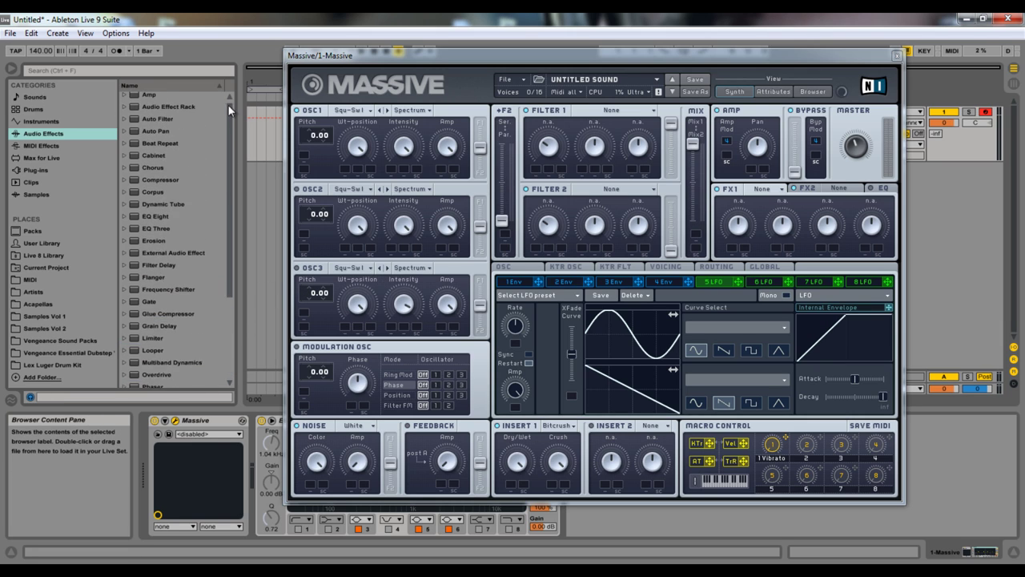
drag(227, 104, 225, 87)
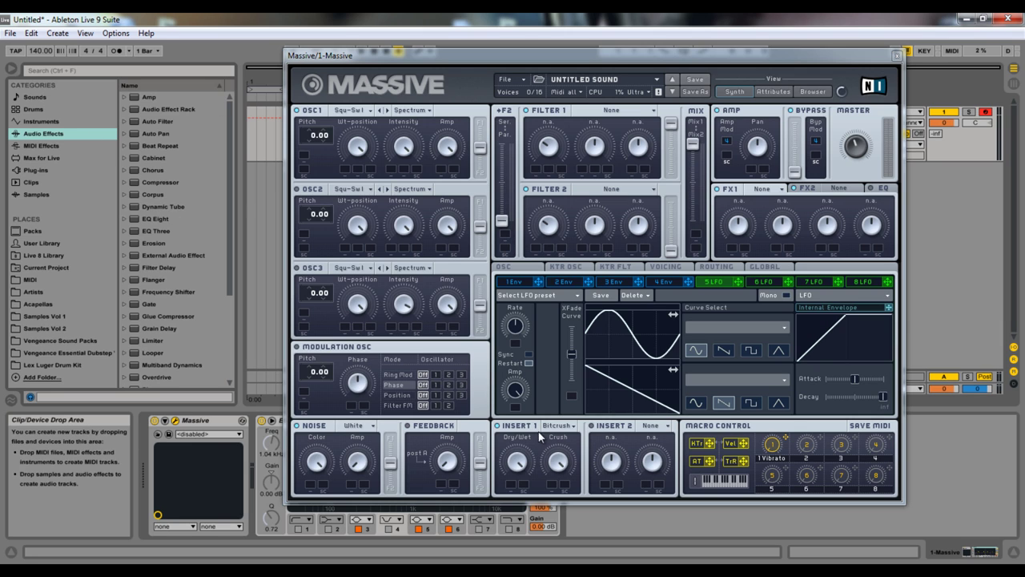
Bring Massive to the front and load the Frequency Shifter into Insert 1 instead of the Bitcrusher
click(525, 467)
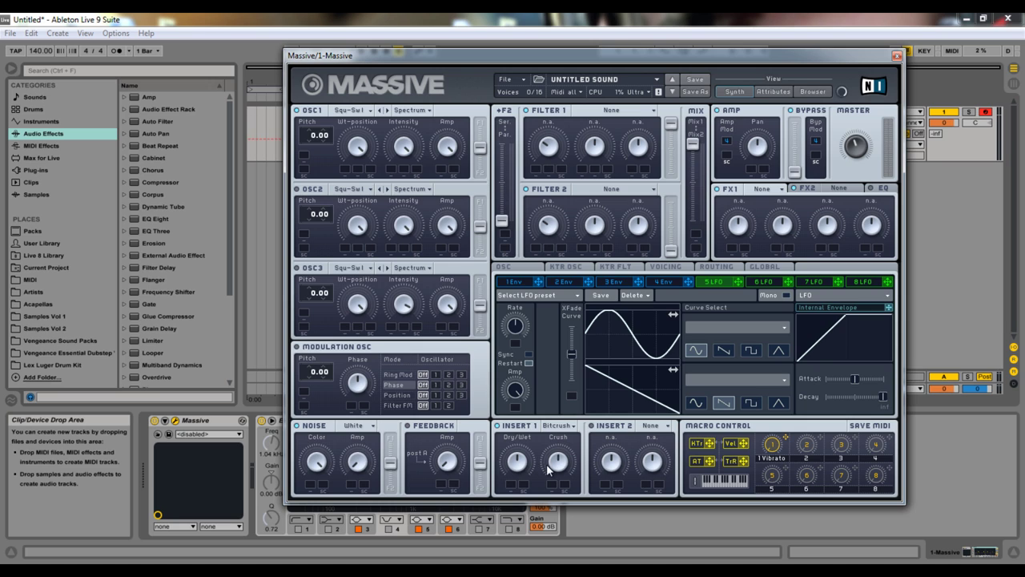
click(558, 423)
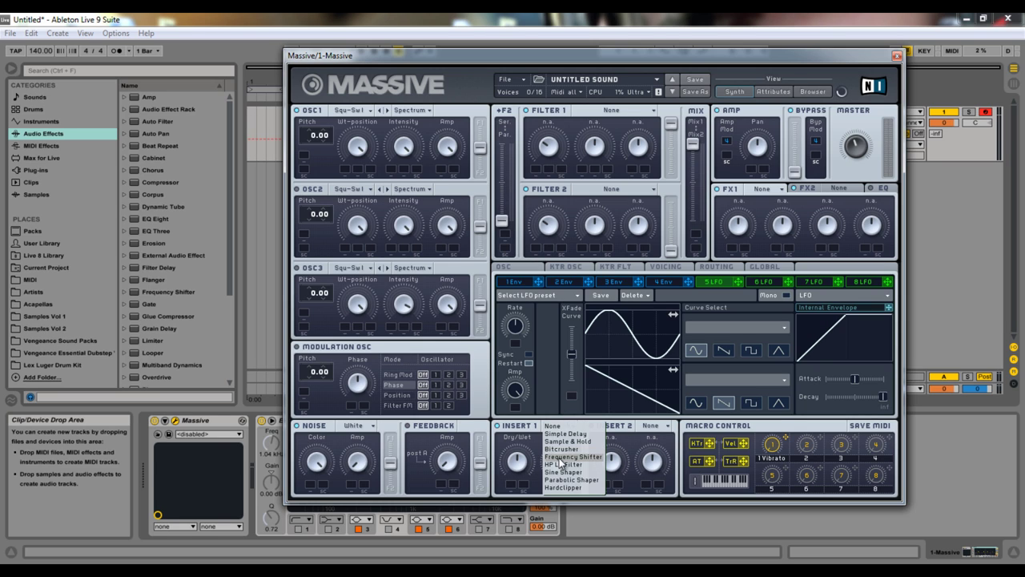
click(560, 458)
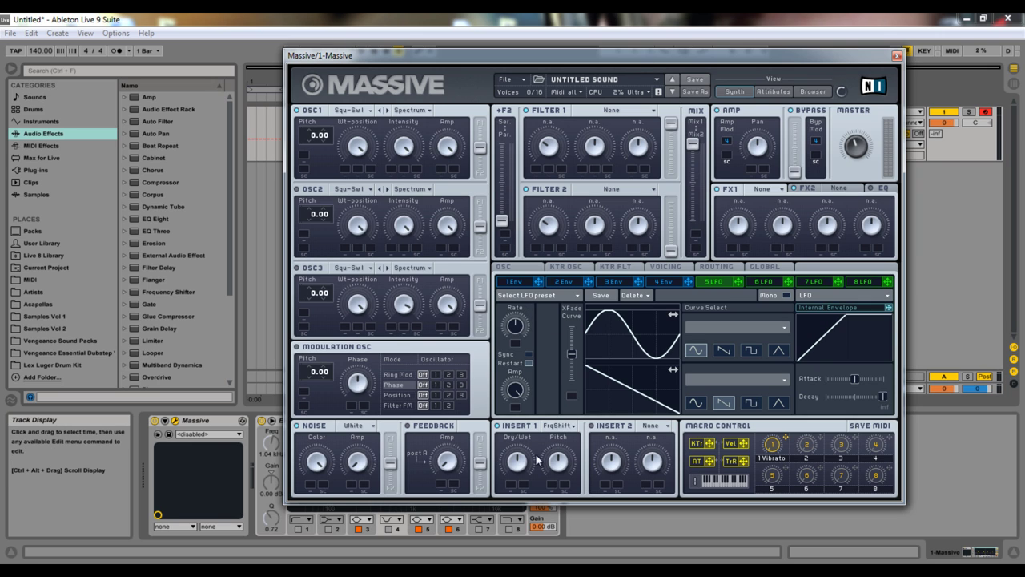
Load the HP LP Filter into Insert 1, replacing the Frequency Shifter
click(558, 425)
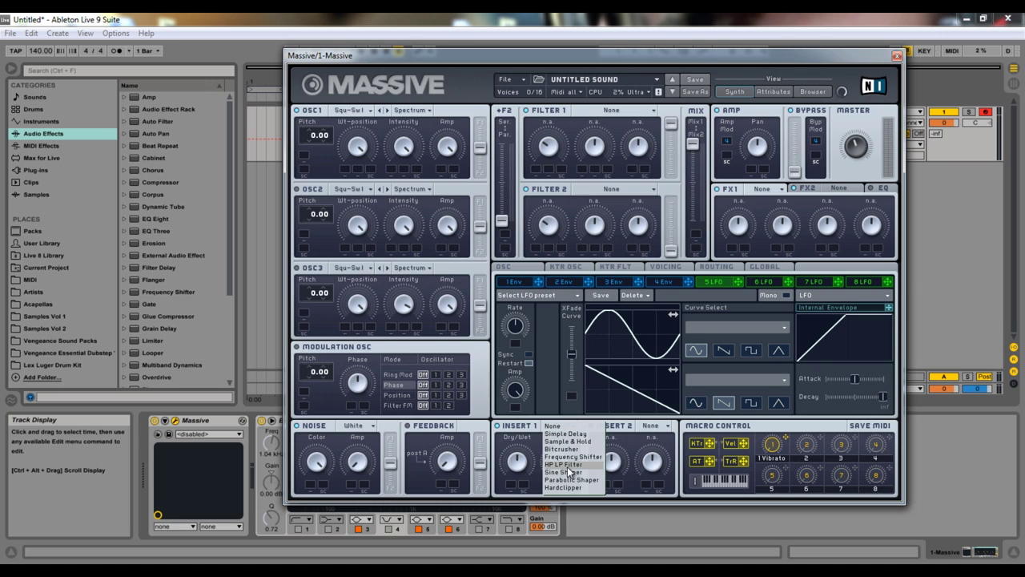
click(567, 465)
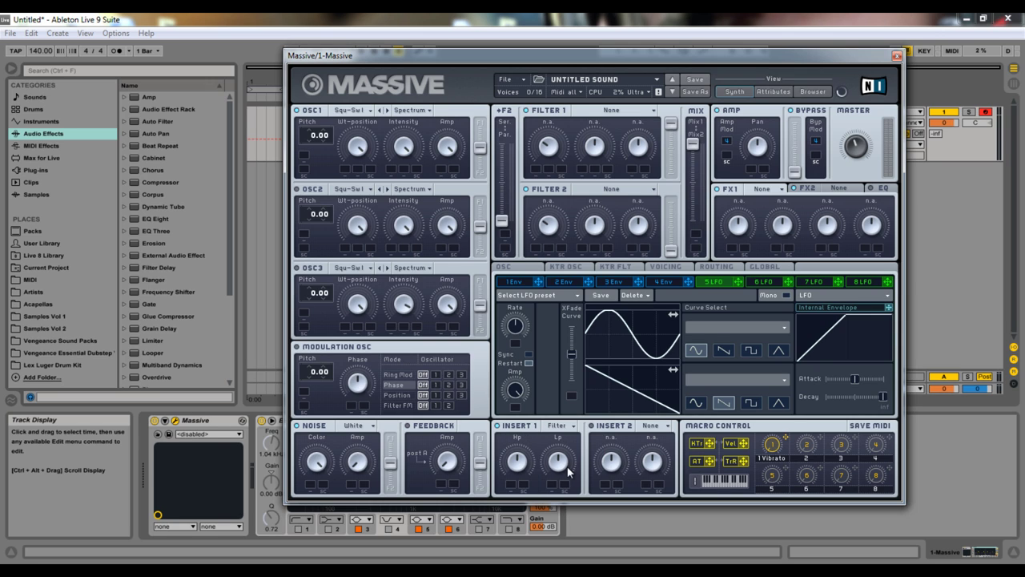
click(548, 425)
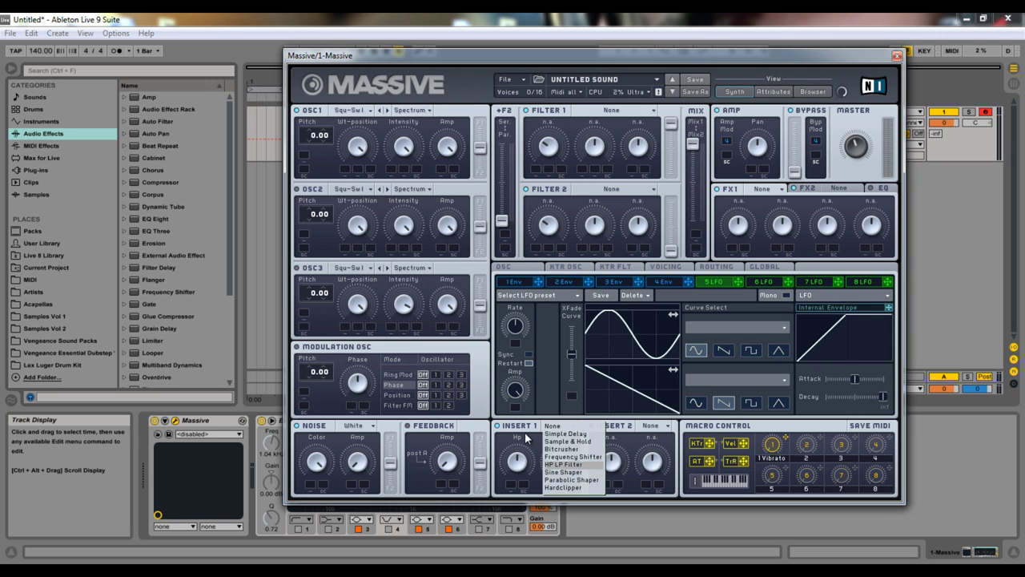
click(527, 442)
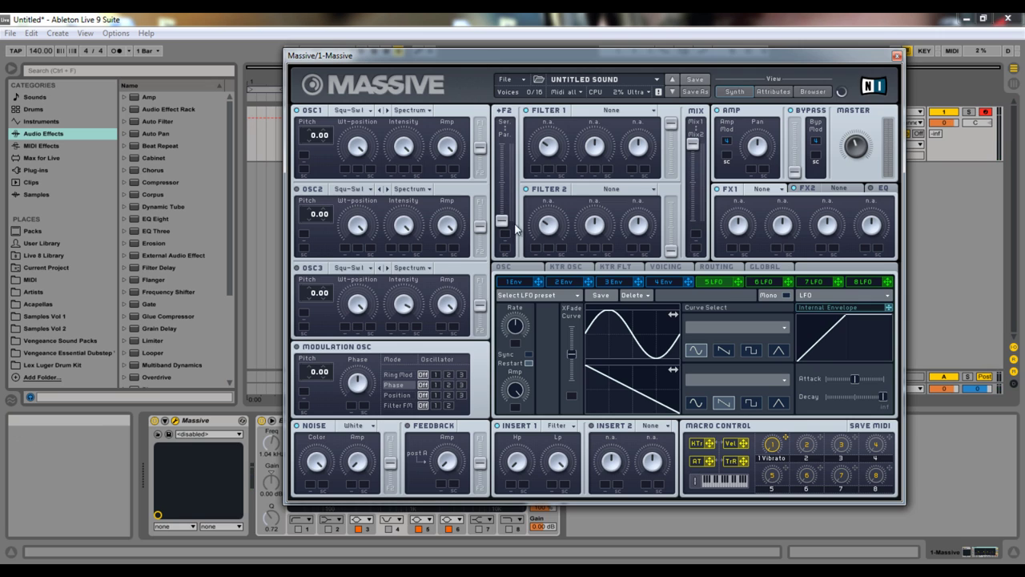
Set the two filters fully in series, check Filter 1's types, then move Massive aside to reveal Live
mouse_move(501, 221)
mouse_down()
mouse_move(501, 144)
mouse_move(501, 221)
mouse_up()
click(619, 110)
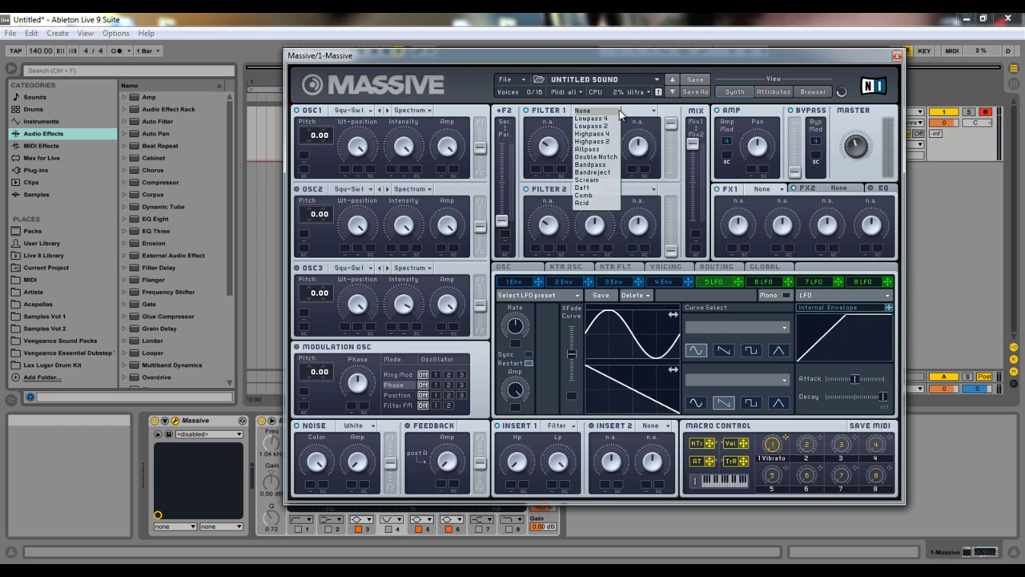
click(560, 390)
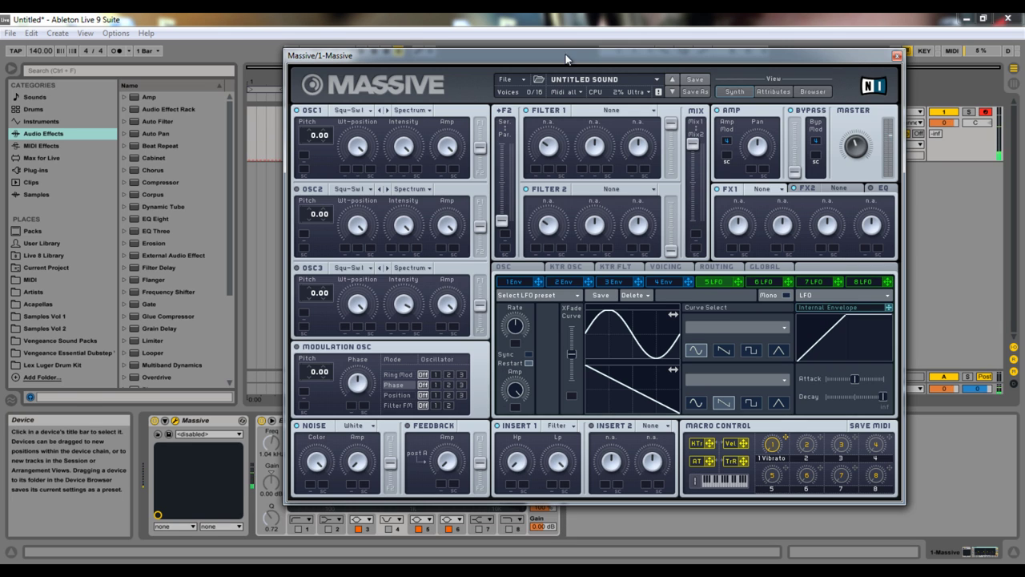
drag(566, 58, 839, 46)
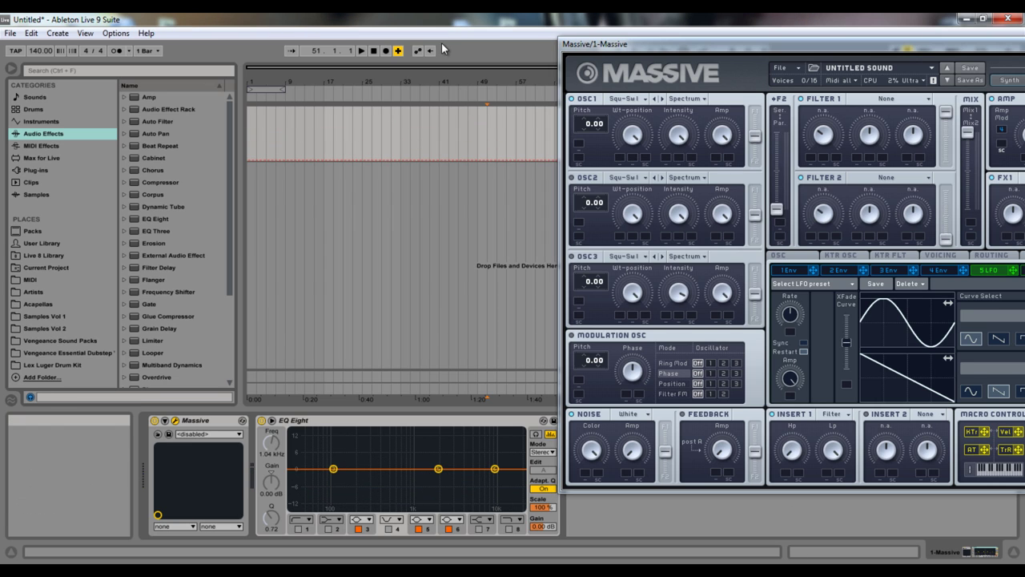
Move Massive back to centre and browse the Insert 1 effect list, keeping the HP LP Filter
drag(638, 44, 330, 53)
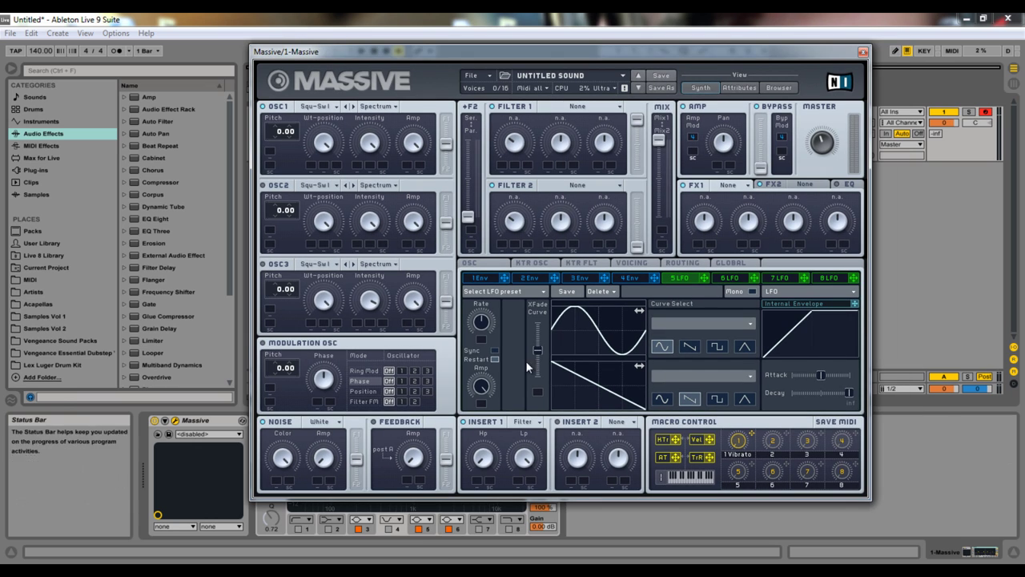
click(528, 422)
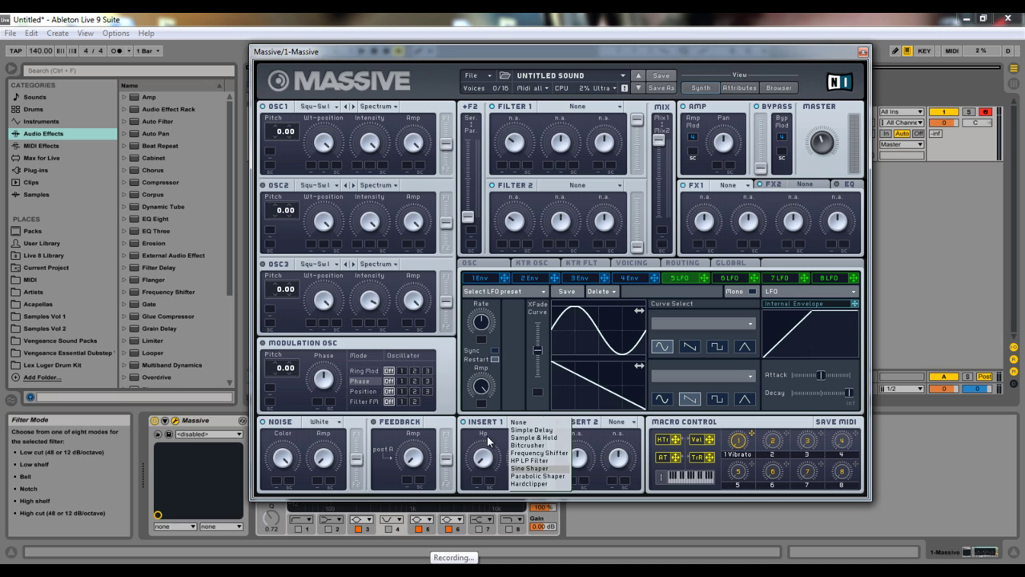
click(530, 460)
click(522, 422)
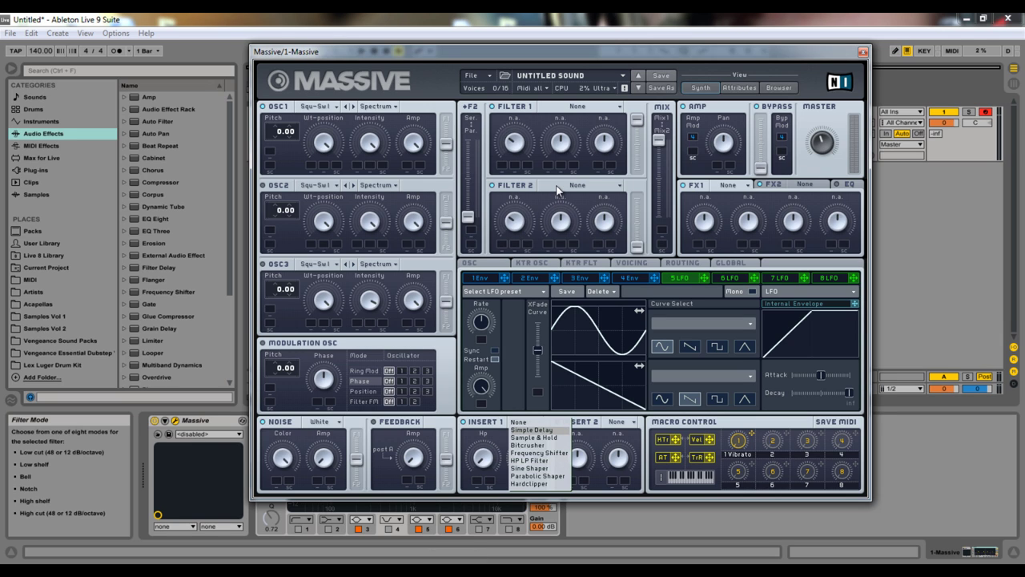
click(528, 461)
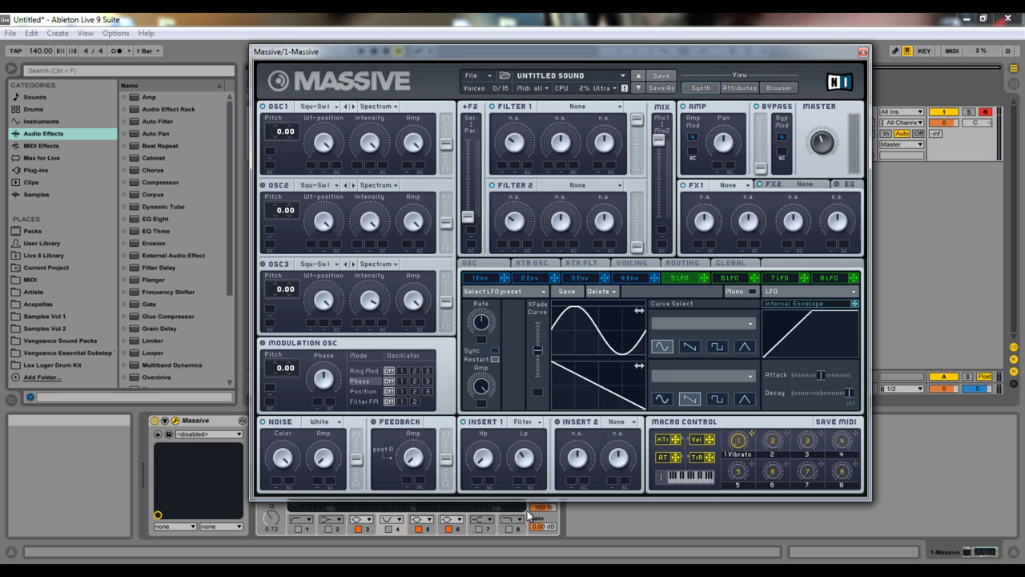
click(525, 422)
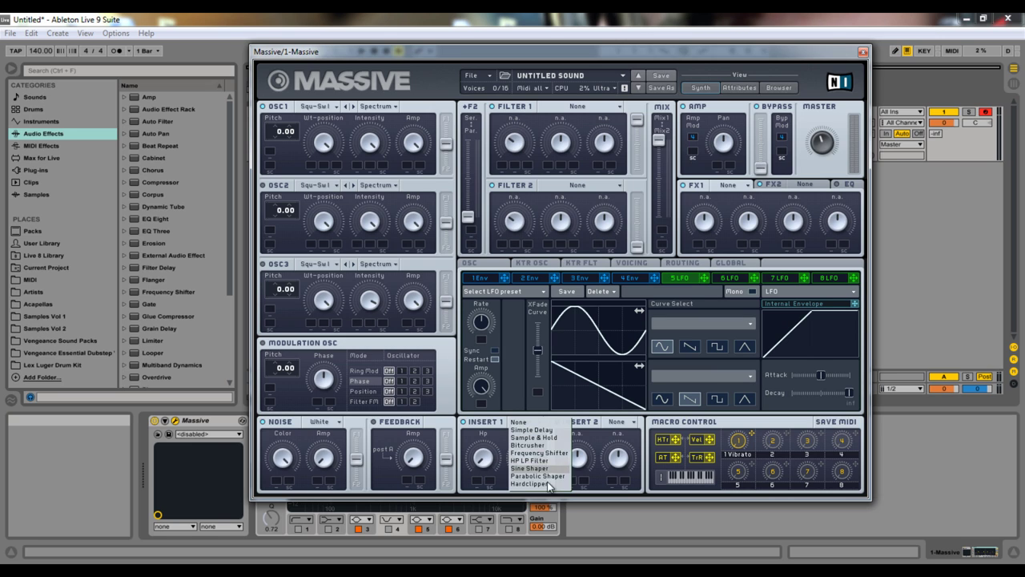
click(537, 461)
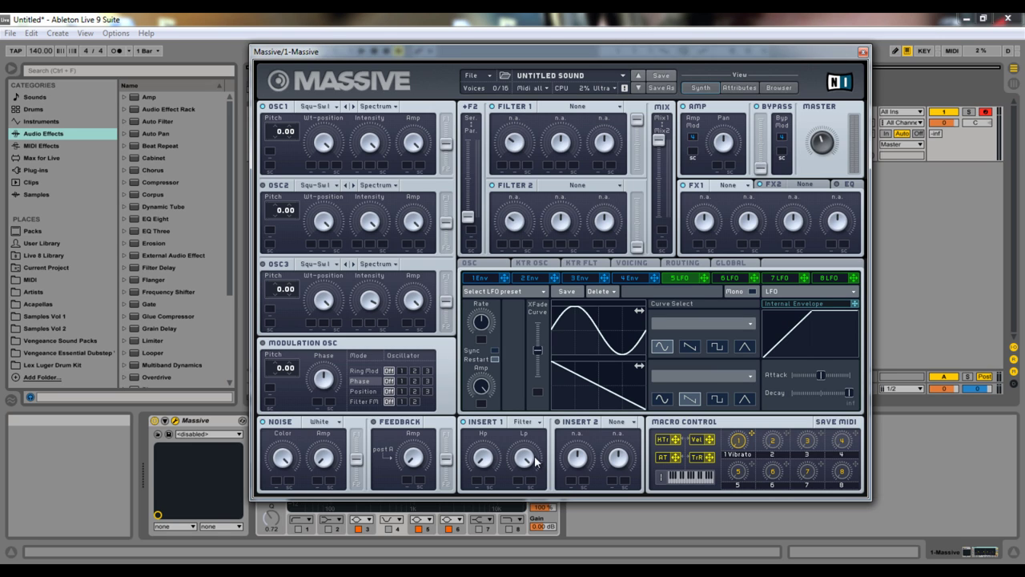
click(530, 422)
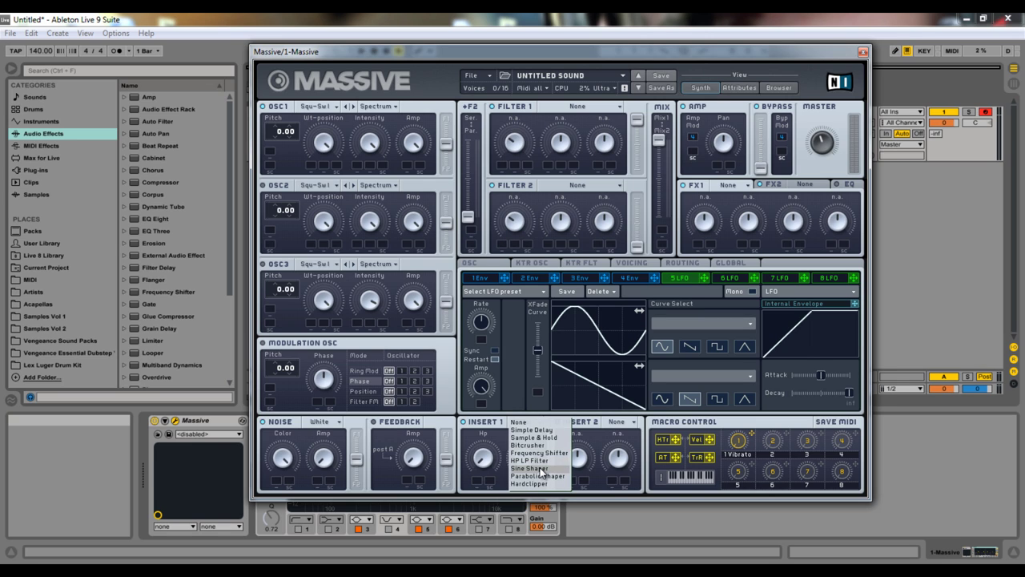
Set Insert 1 to the Sine Shaper, try the Parabolic Shaper, then return to the Sine Shaper
click(536, 468)
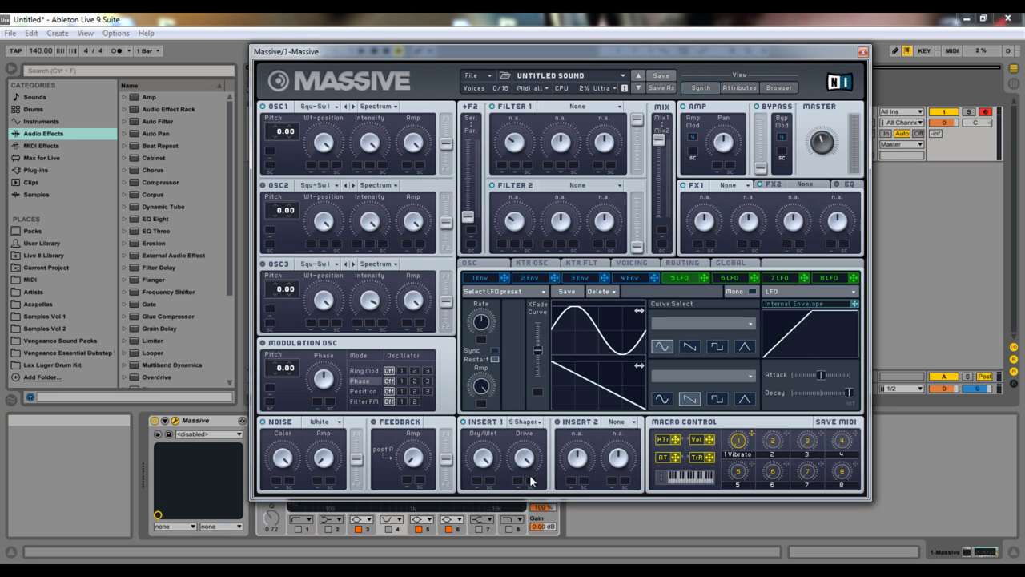
click(522, 421)
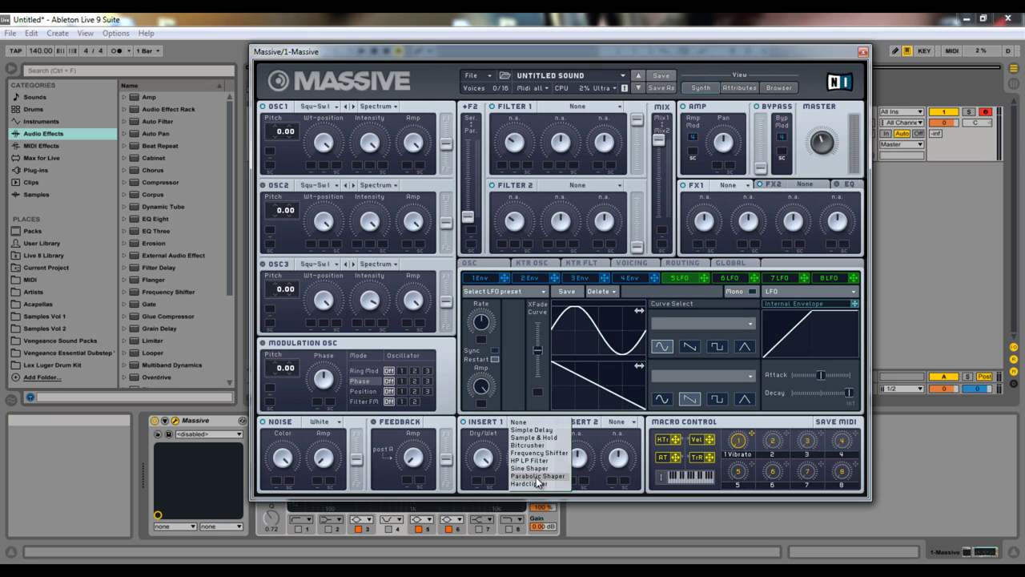
click(505, 454)
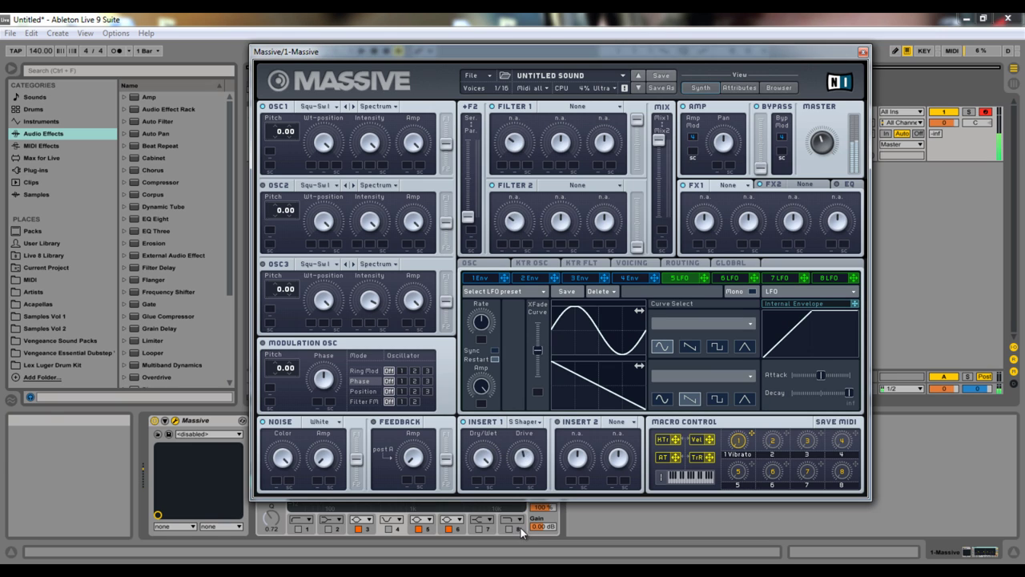
click(525, 421)
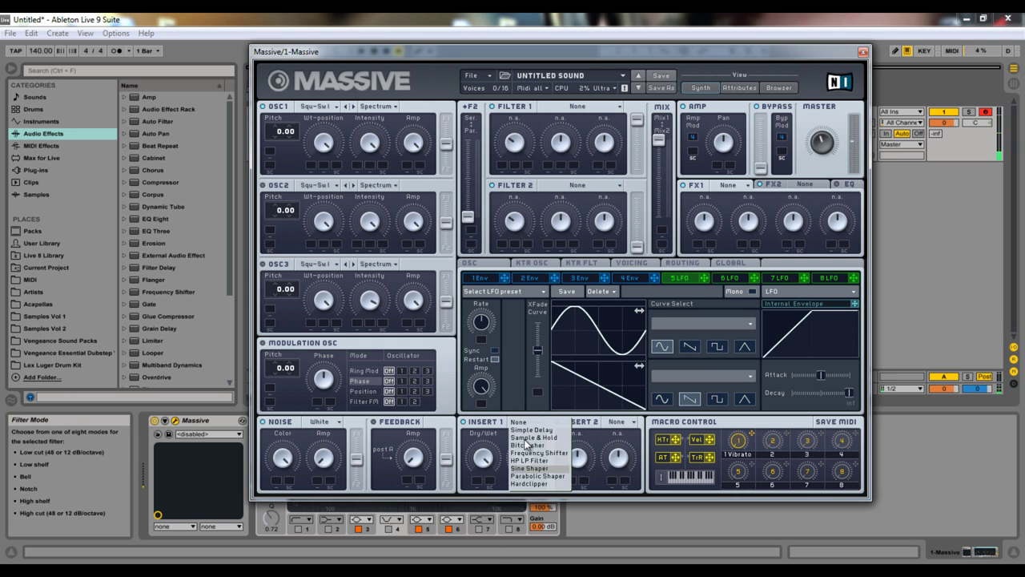
click(538, 477)
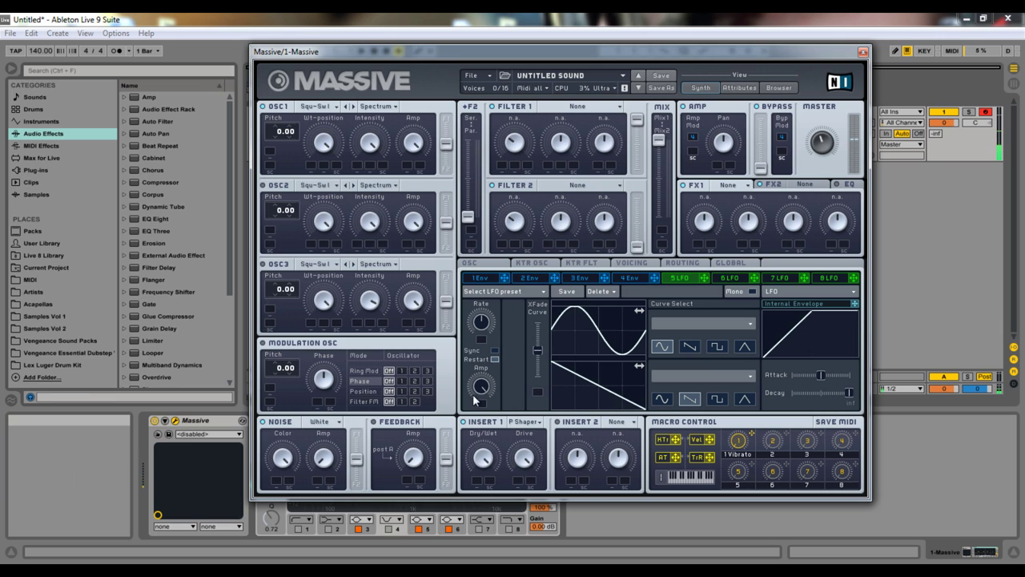
click(525, 421)
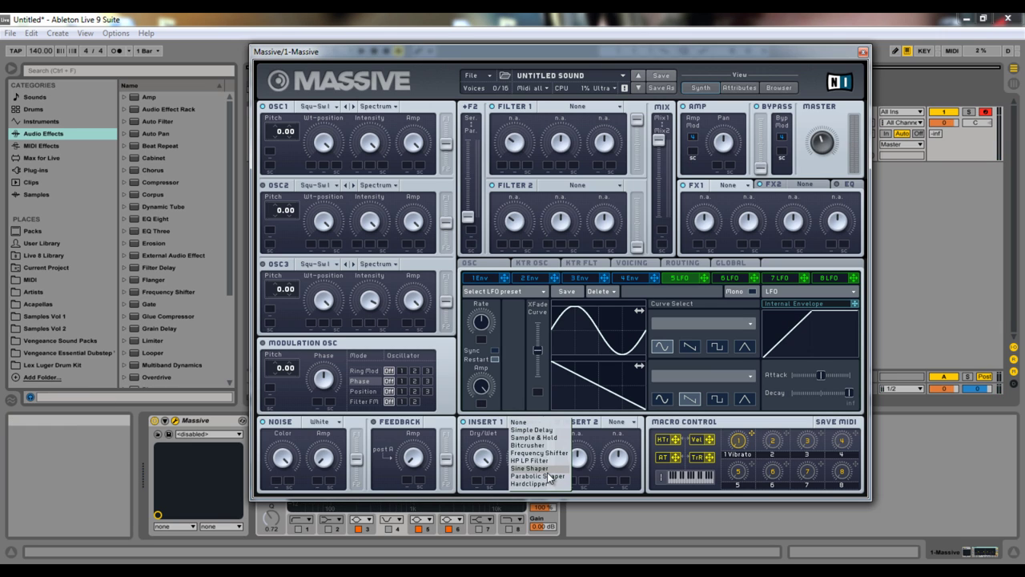
click(549, 469)
Load the Flenders II wavetable into OSC1, then swap Insert 1 from Sine Shaper to Parabolic Shaper
click(320, 107)
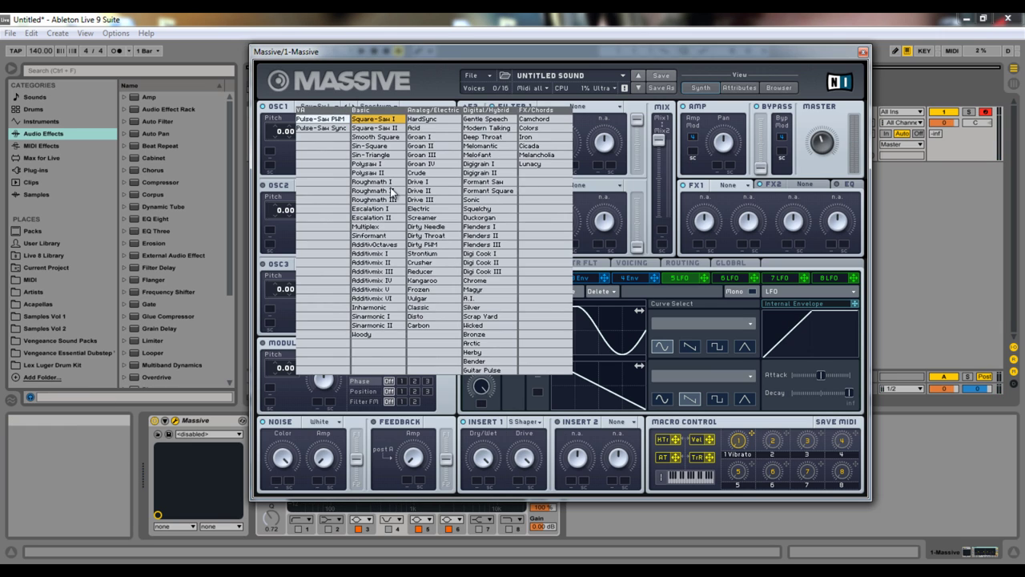
click(492, 236)
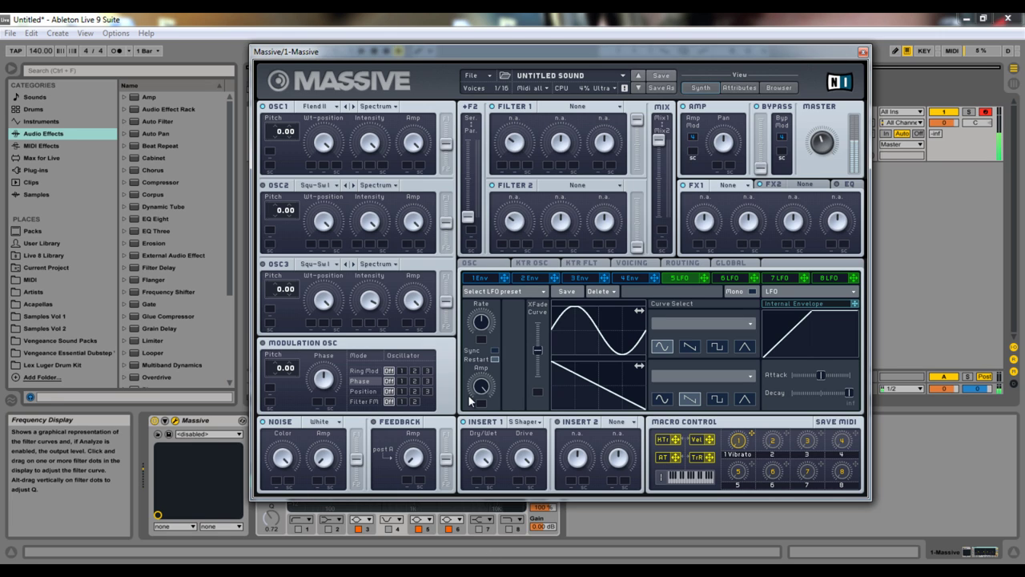
click(524, 421)
click(538, 475)
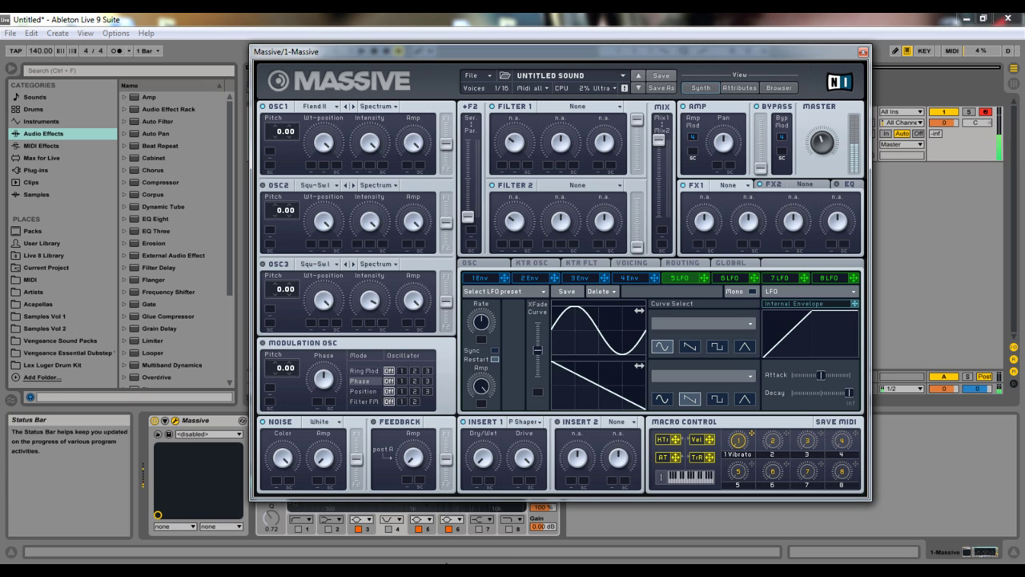
click(524, 422)
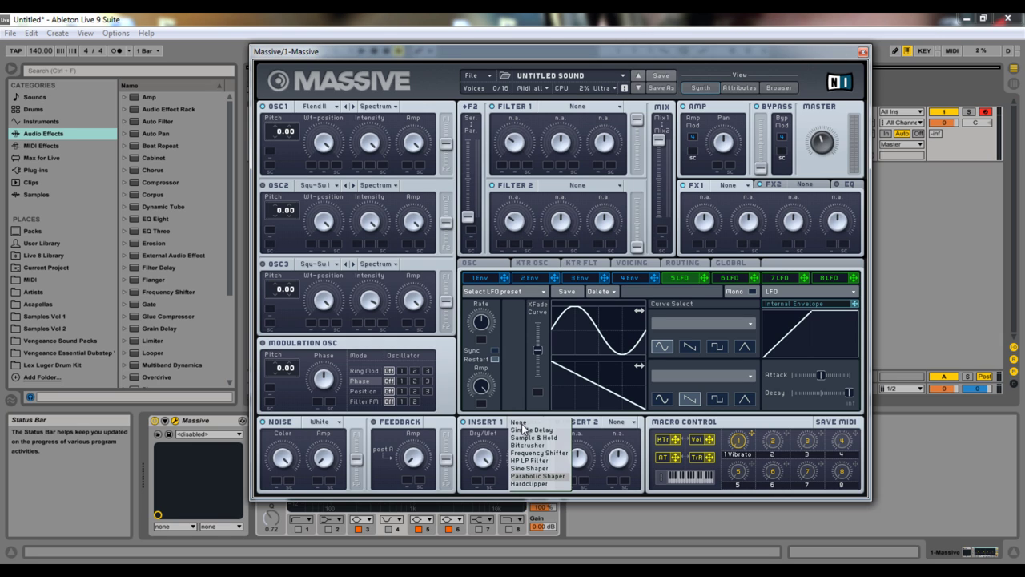
Toggle Insert 1 between the Sine Shaper and Parabolic Shaper, ending on the Sine Shaper
click(532, 470)
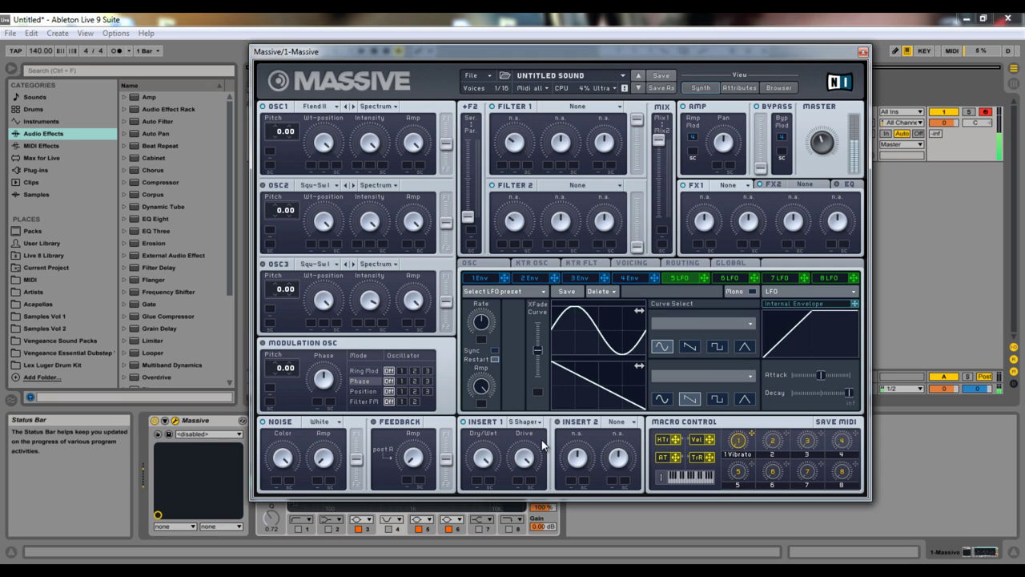
click(528, 421)
click(532, 470)
click(529, 421)
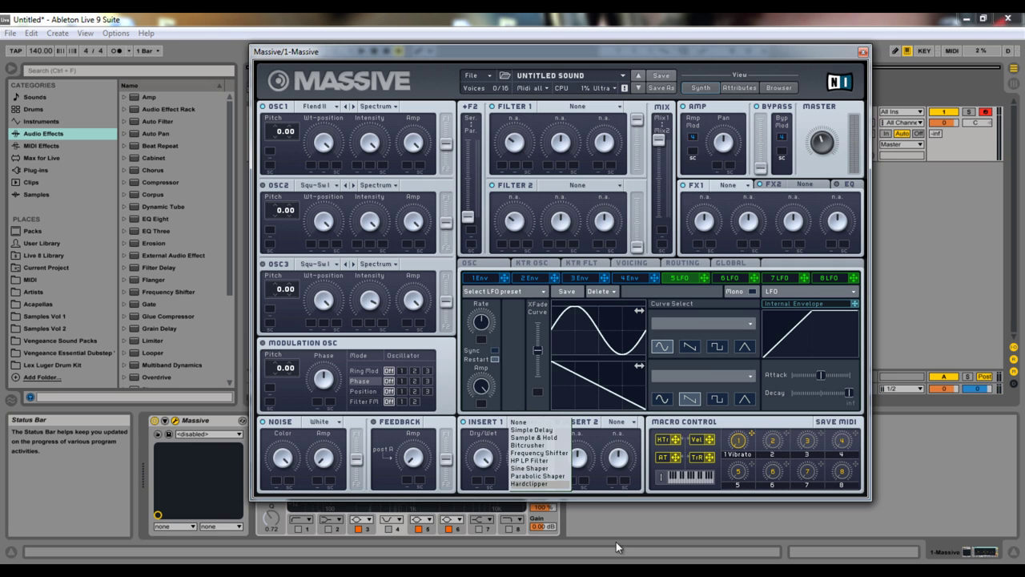
click(553, 475)
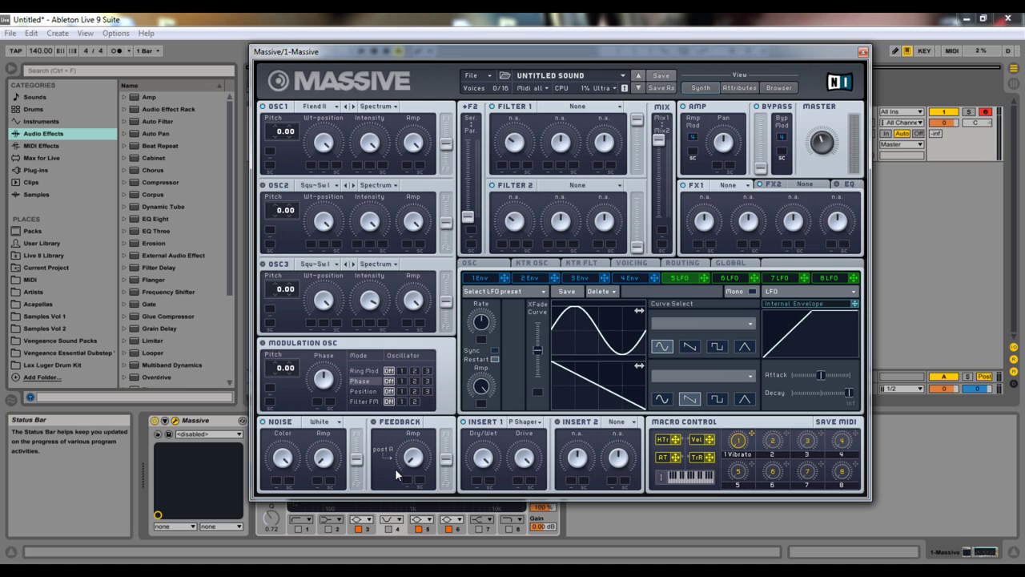
click(530, 423)
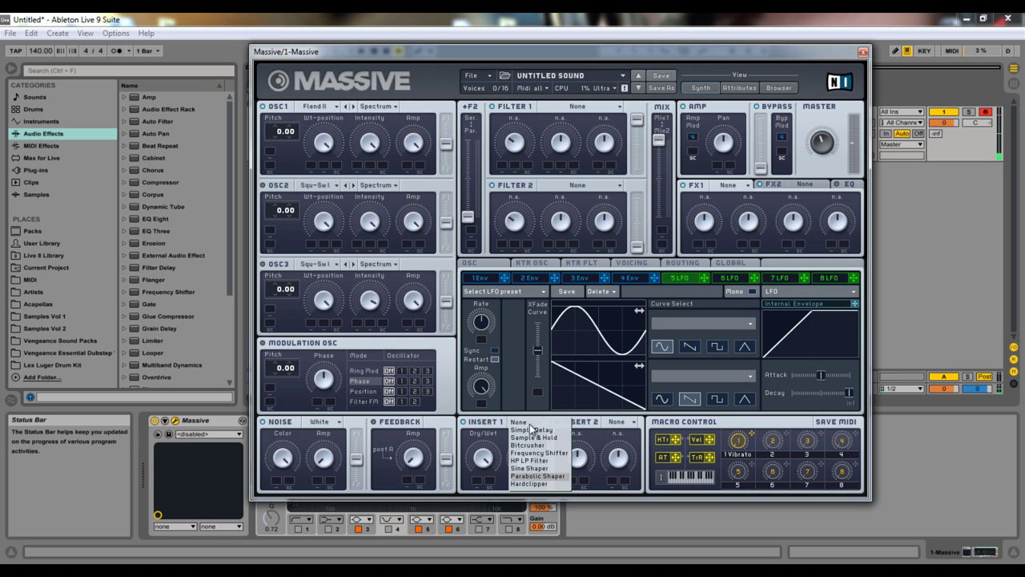
click(543, 469)
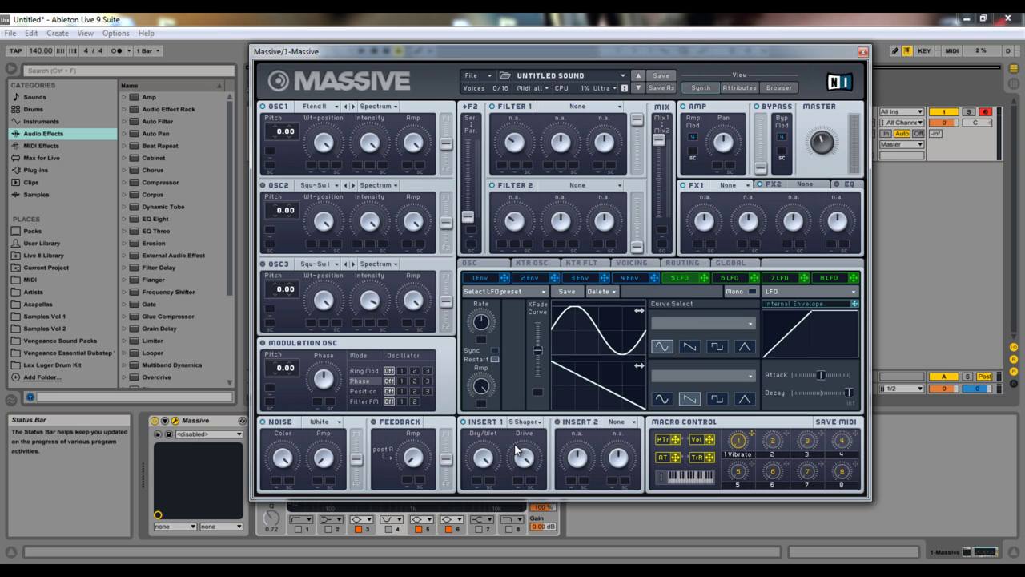
Load the Hardclipper into Insert 1 and adjust its Drive knob
click(525, 421)
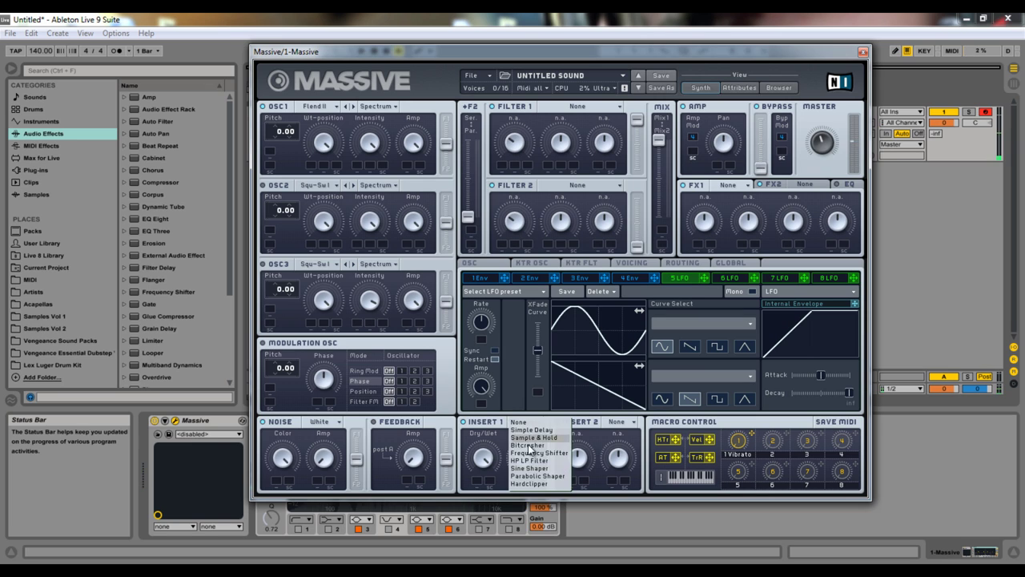
click(549, 484)
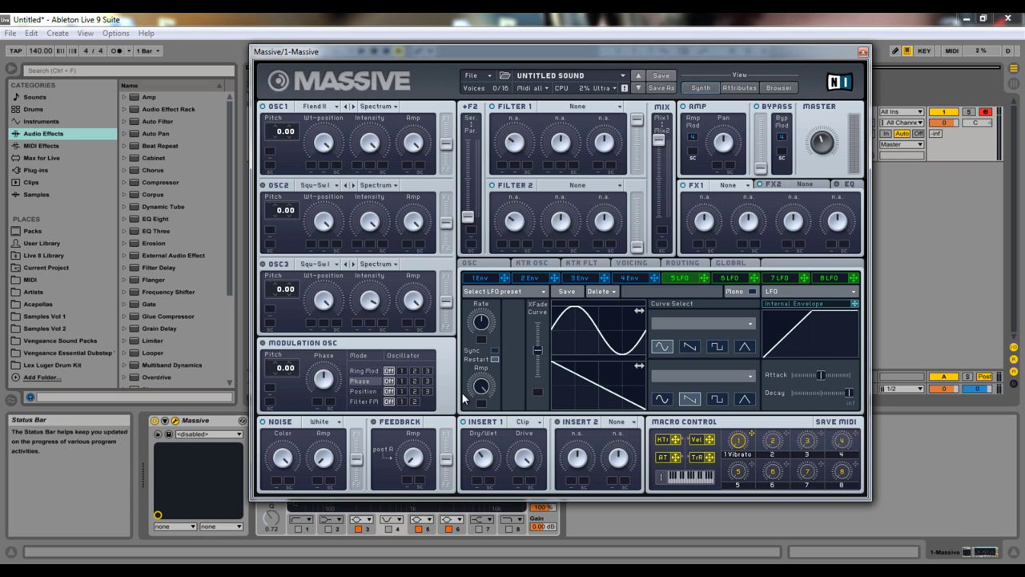
drag(525, 457, 524, 448)
Reset Massive to a new default sound and set Insert 1 to the HP LP Filter
click(482, 76)
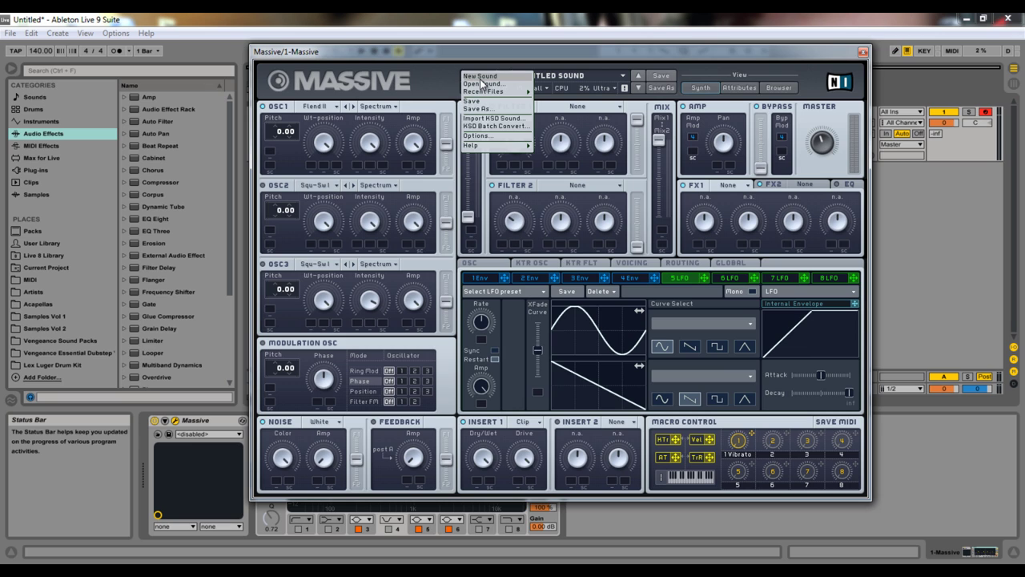
click(481, 77)
click(530, 422)
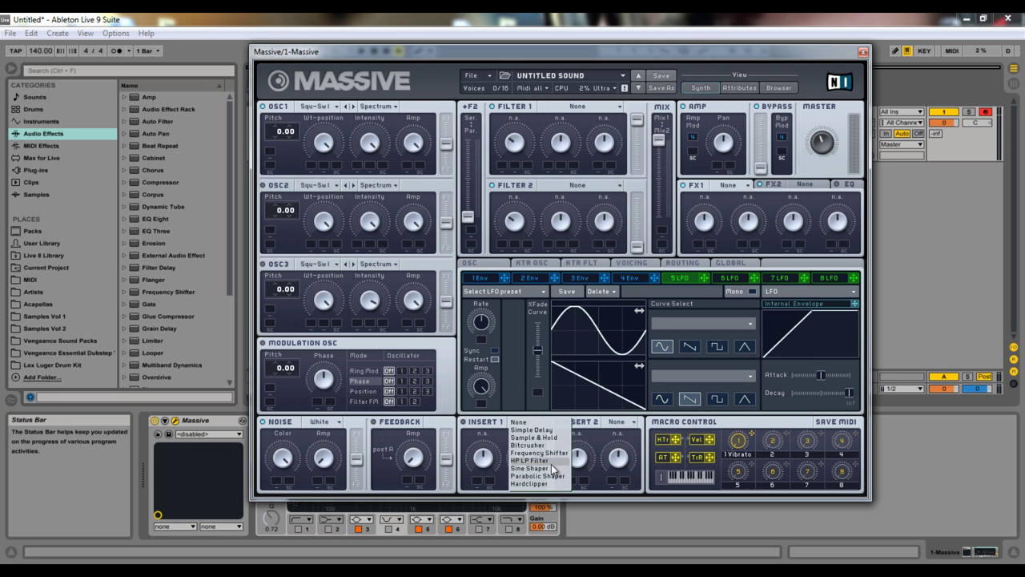
click(551, 461)
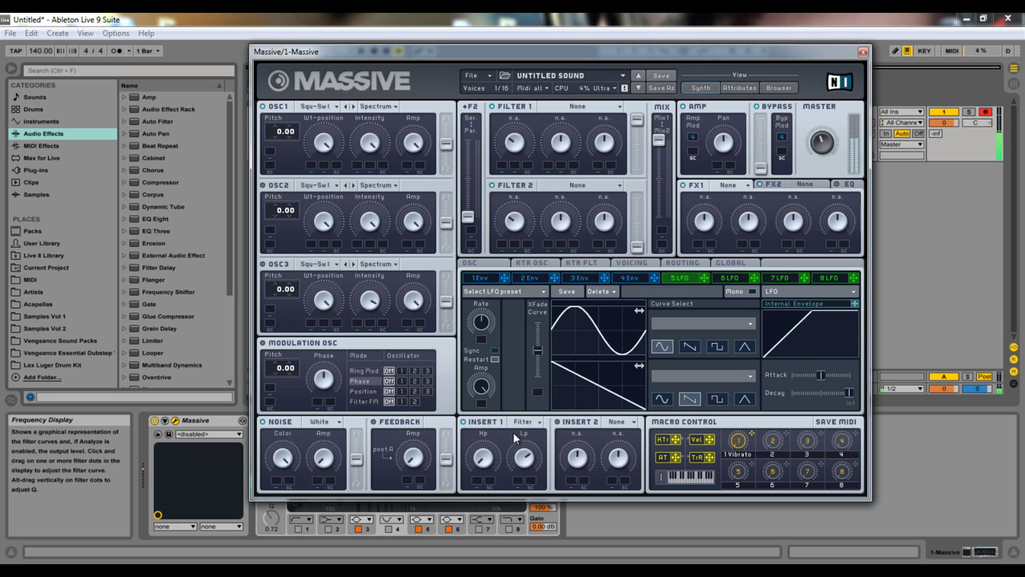
Load the Sine Shaper into Insert 2, then replace it with the HP LP Filter
click(618, 421)
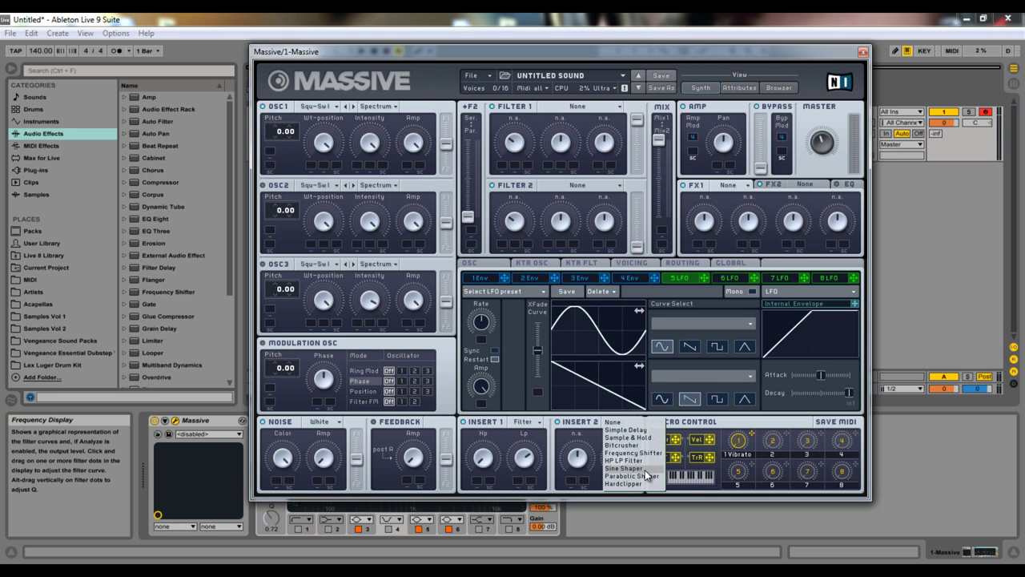
click(631, 468)
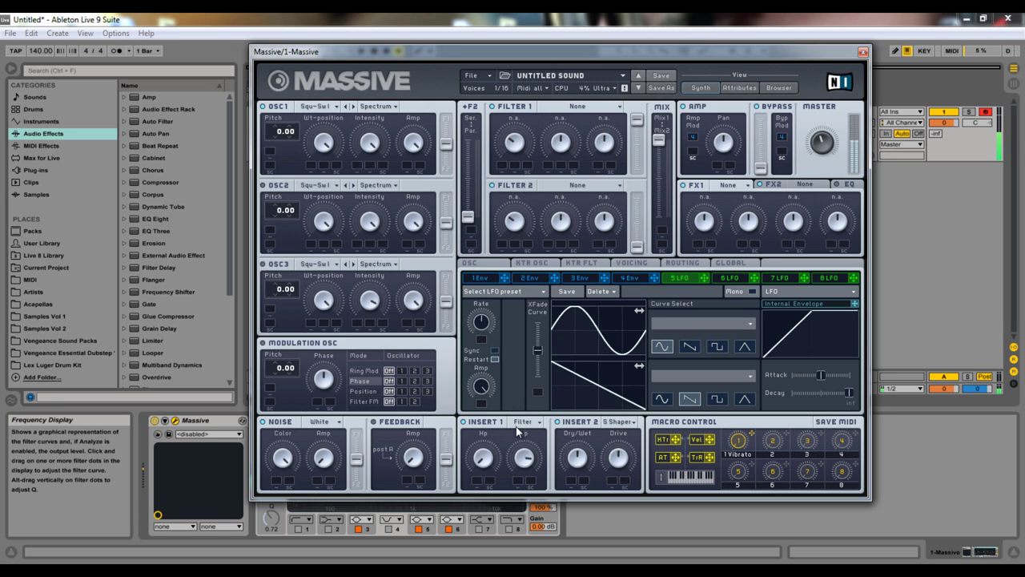
click(623, 421)
click(624, 460)
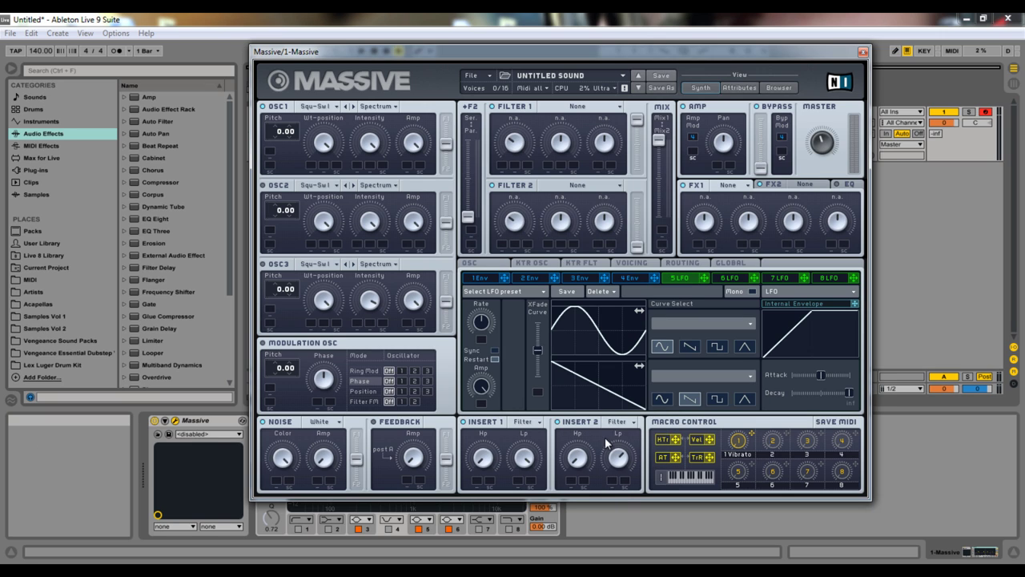
Switch Insert 1 to the Parabolic Shaper
click(523, 421)
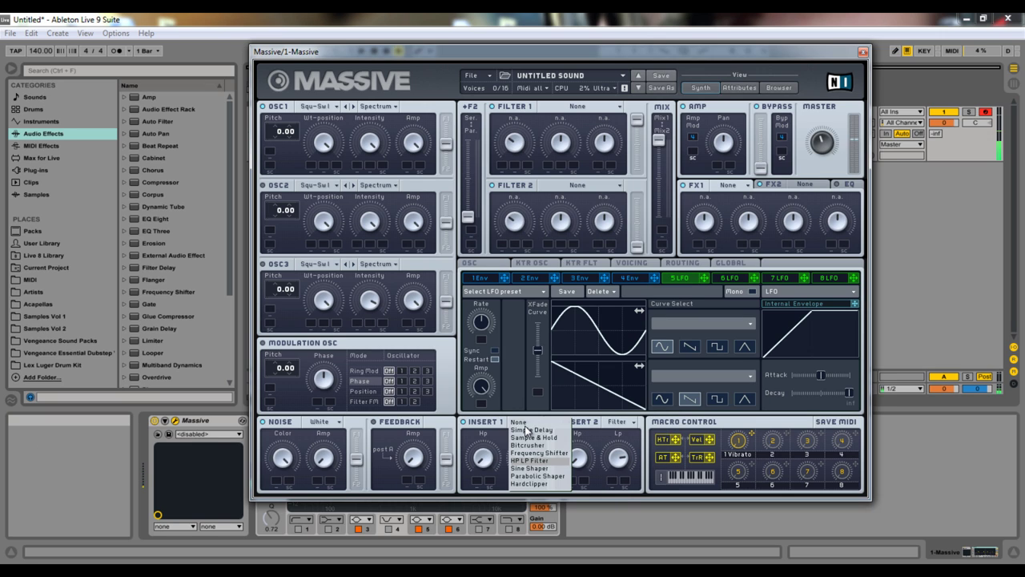
click(554, 477)
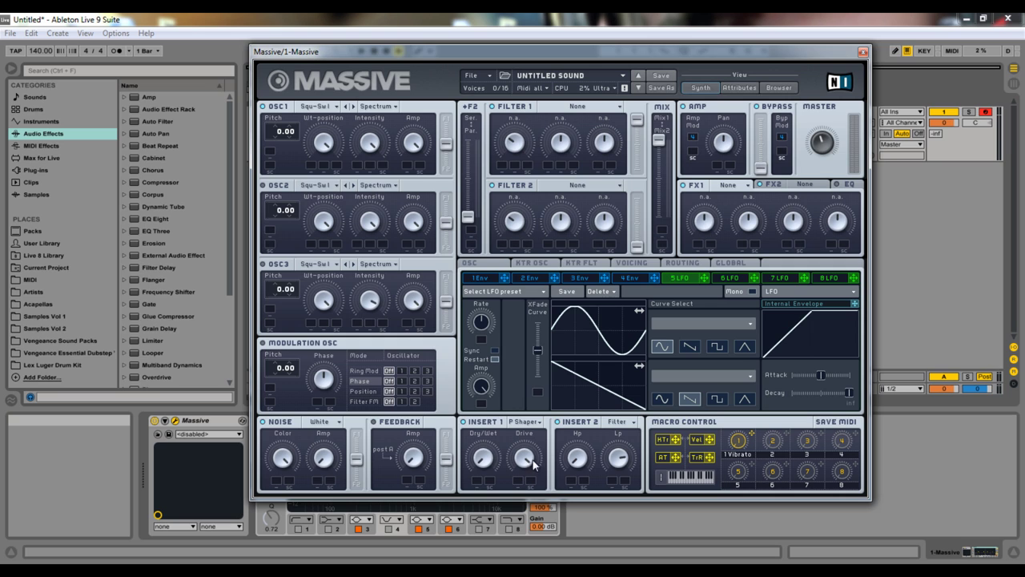
click(324, 108)
Load the Formant Square wavetable into OSC1 and show the Routing page
click(488, 190)
click(682, 263)
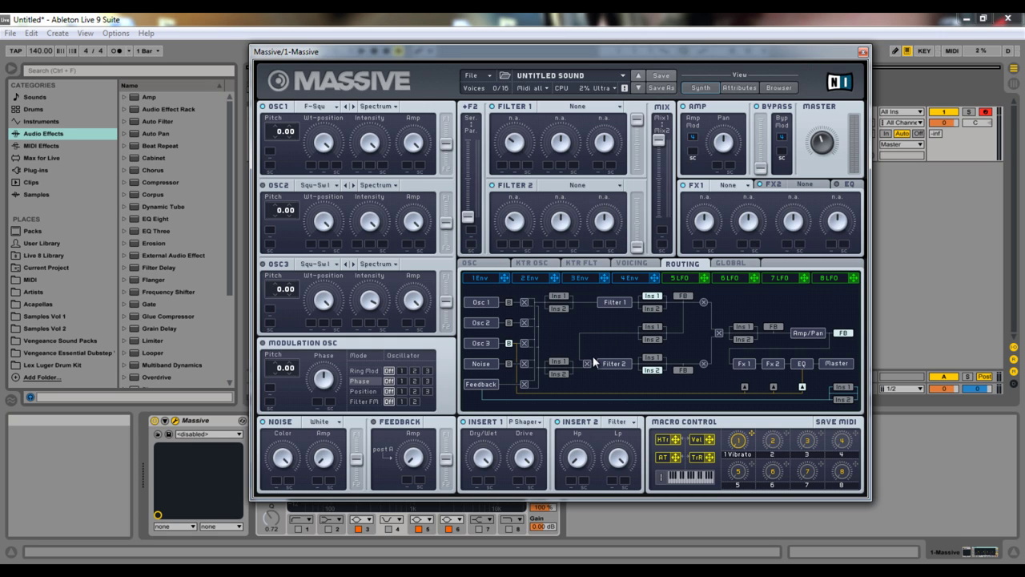
Set the Noise routing toggle to B so Noise bypasses the filter chain
click(683, 296)
click(509, 345)
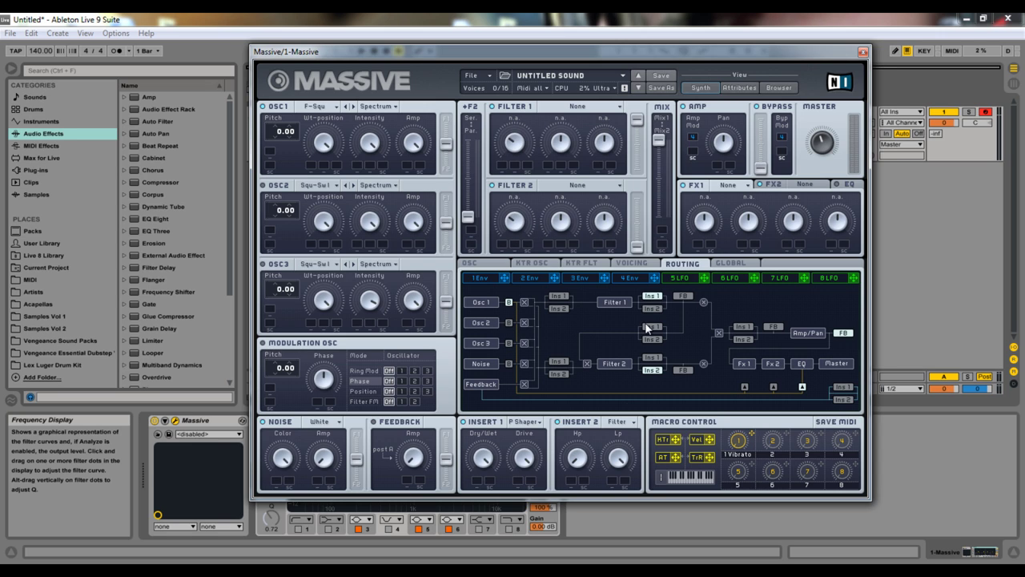
click(509, 363)
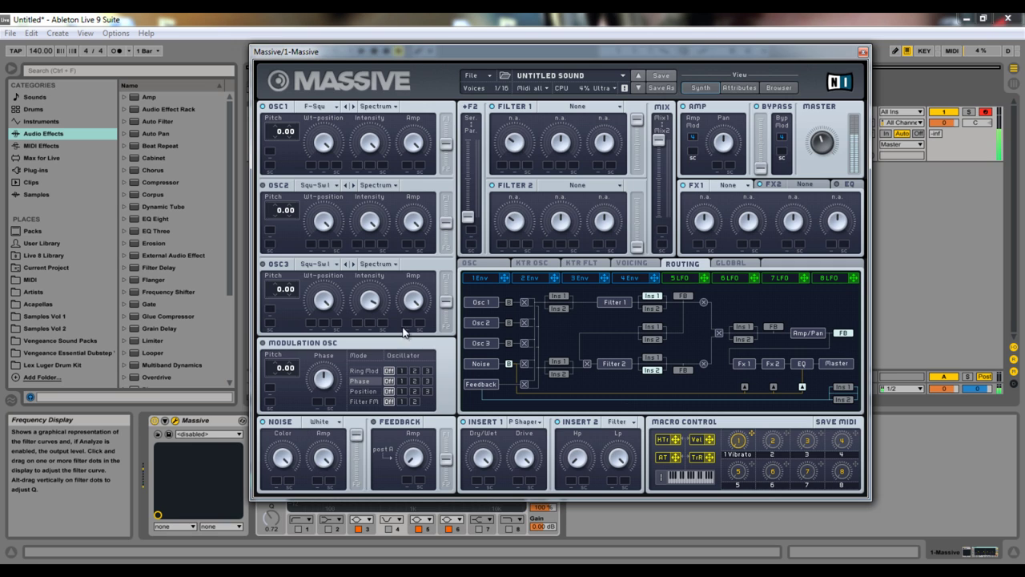
click(567, 106)
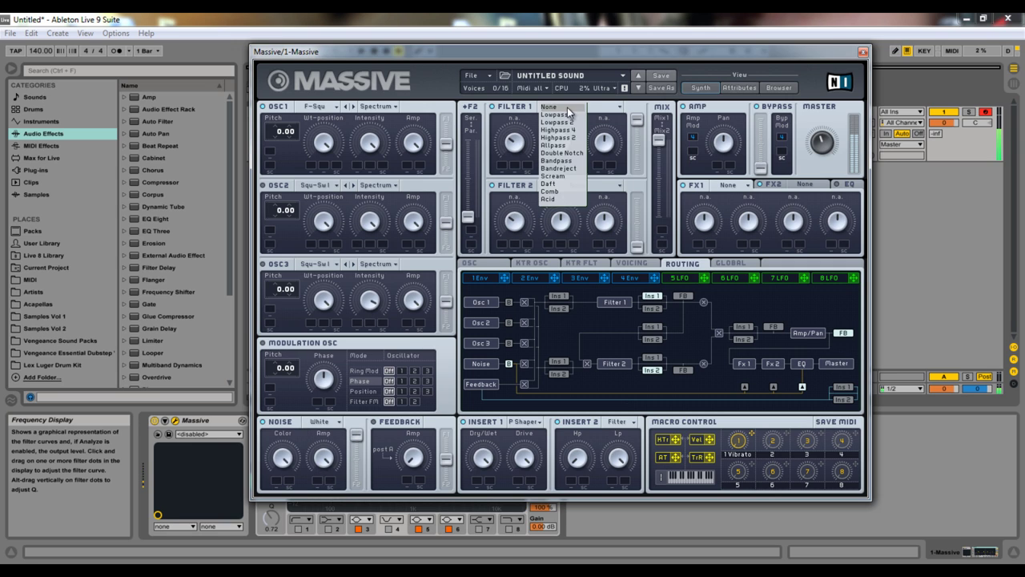
Make Filter 1 Lowpass 4, slot Insert 1 next to it, and keep the pickup after EQ
click(561, 113)
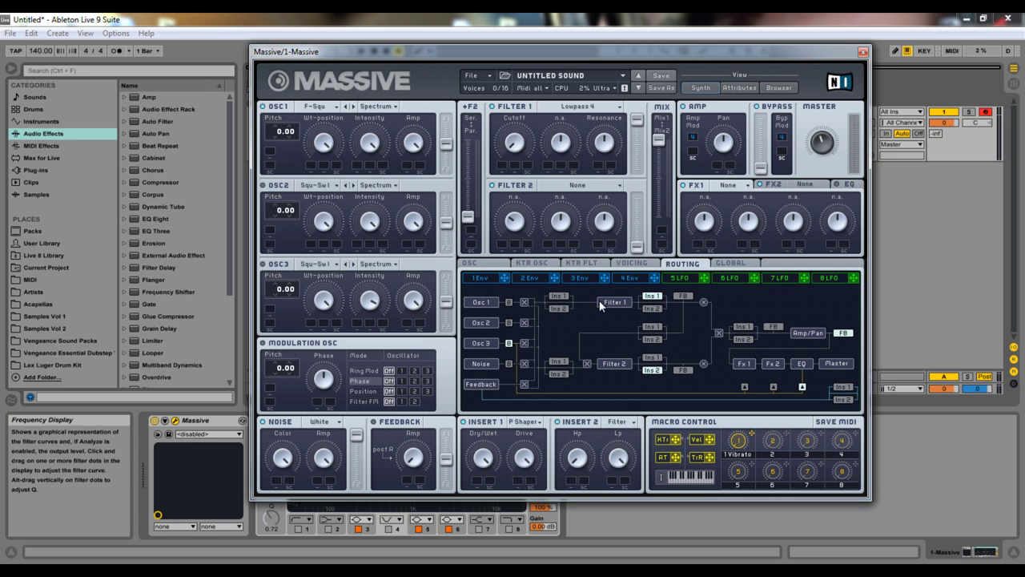
click(652, 308)
click(658, 295)
click(744, 387)
click(802, 386)
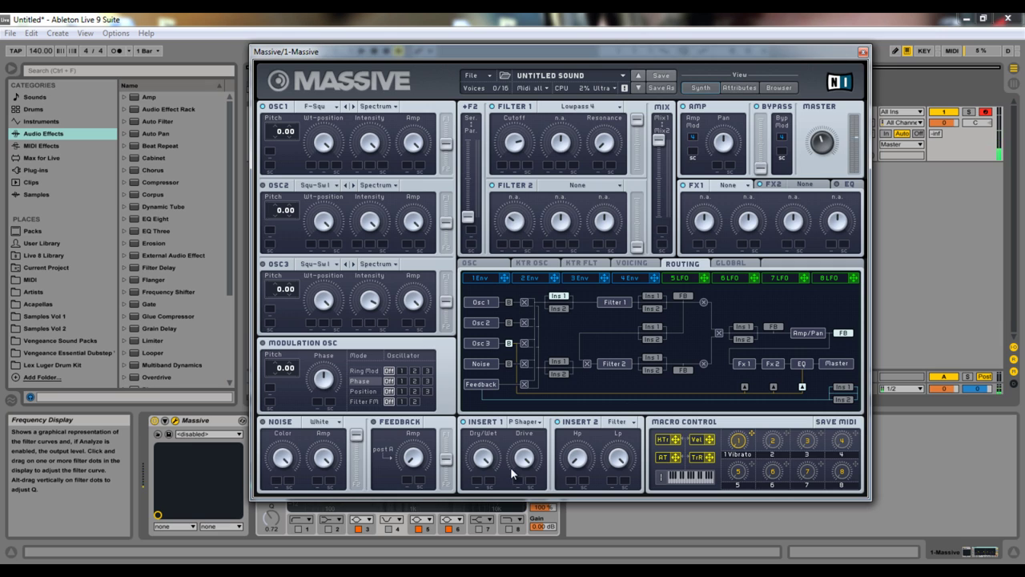
Load the Sine Shaper into Insert 1 and route it directly after Filter 1
click(524, 421)
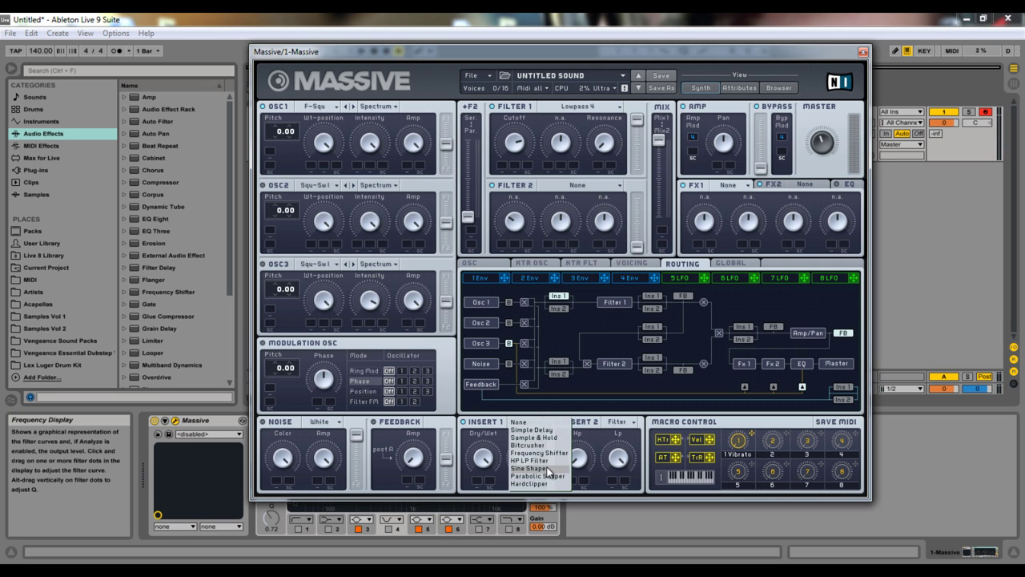
click(547, 468)
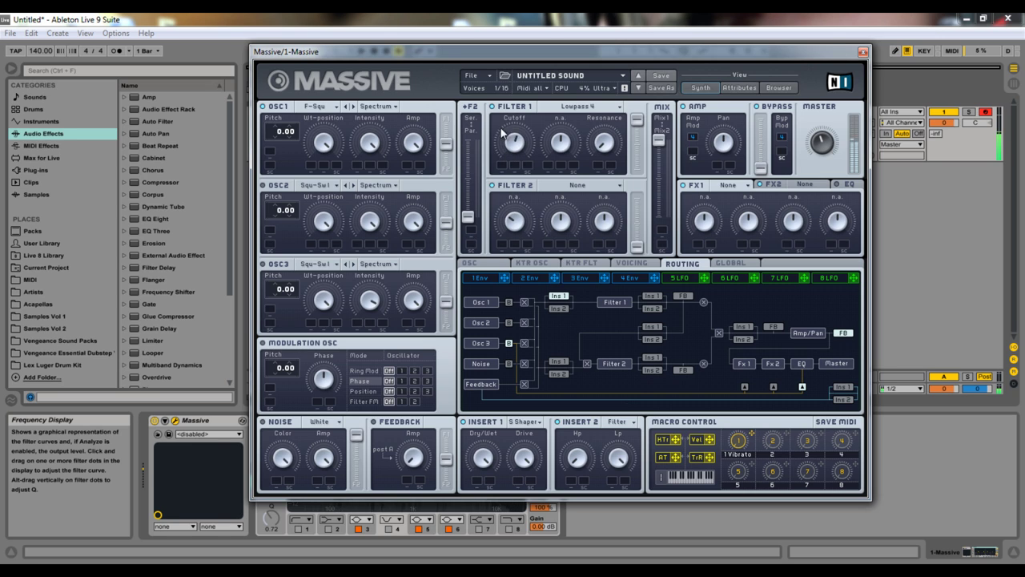
click(652, 297)
click(560, 297)
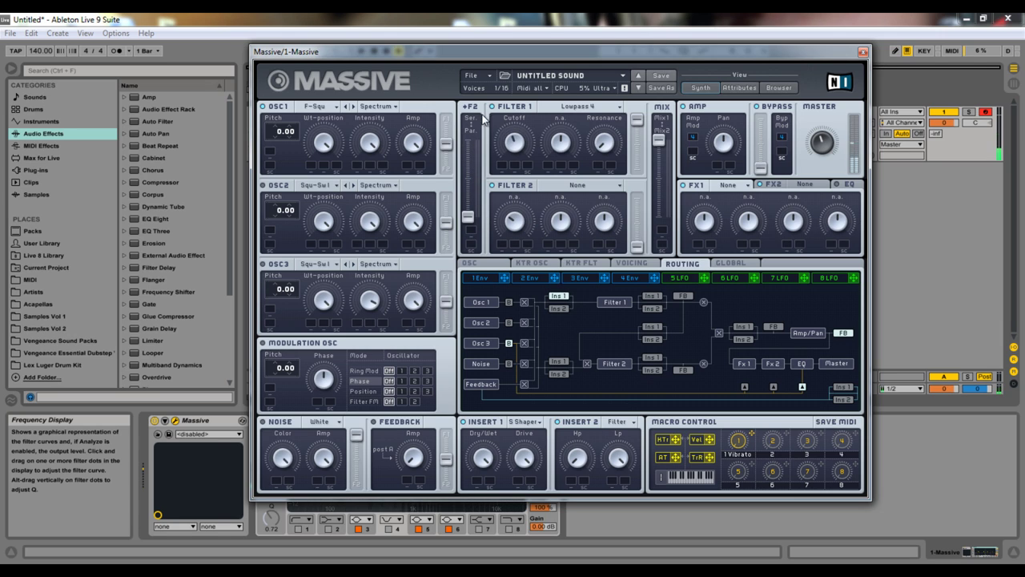
click(651, 295)
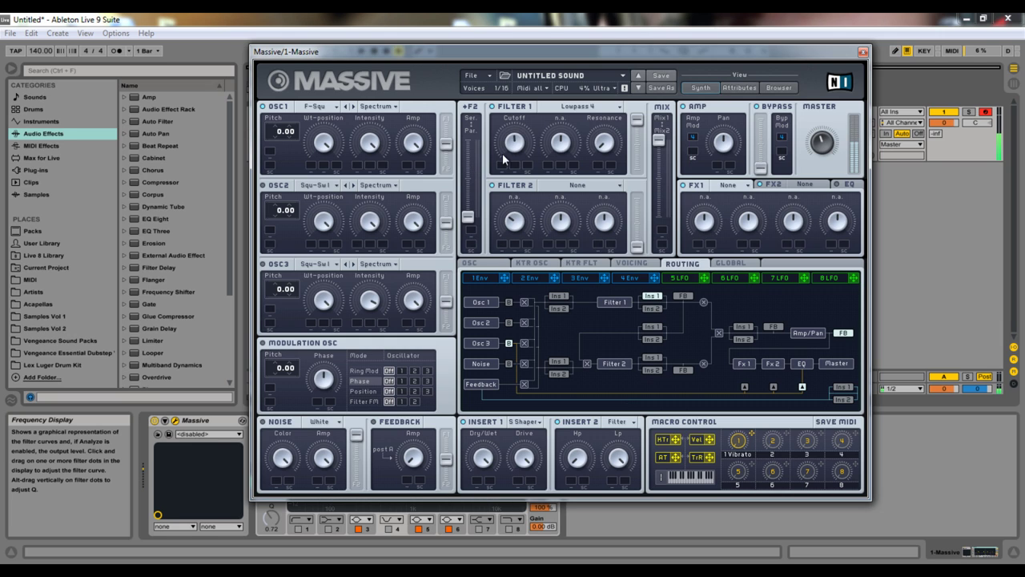
Try several insert positions, finishing with Insert 1 before Filter 1 and Insert 2 after it
click(732, 326)
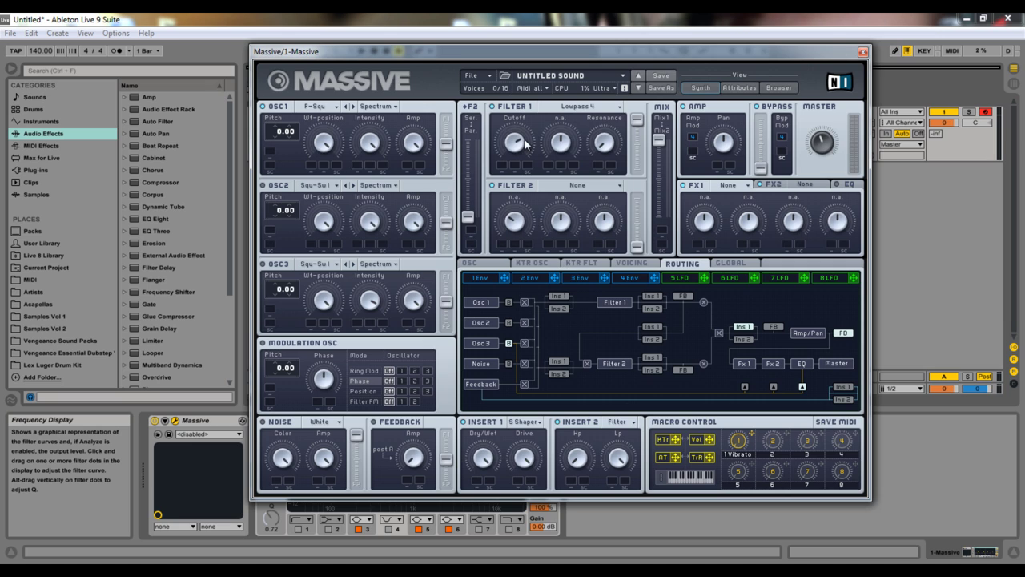
click(651, 308)
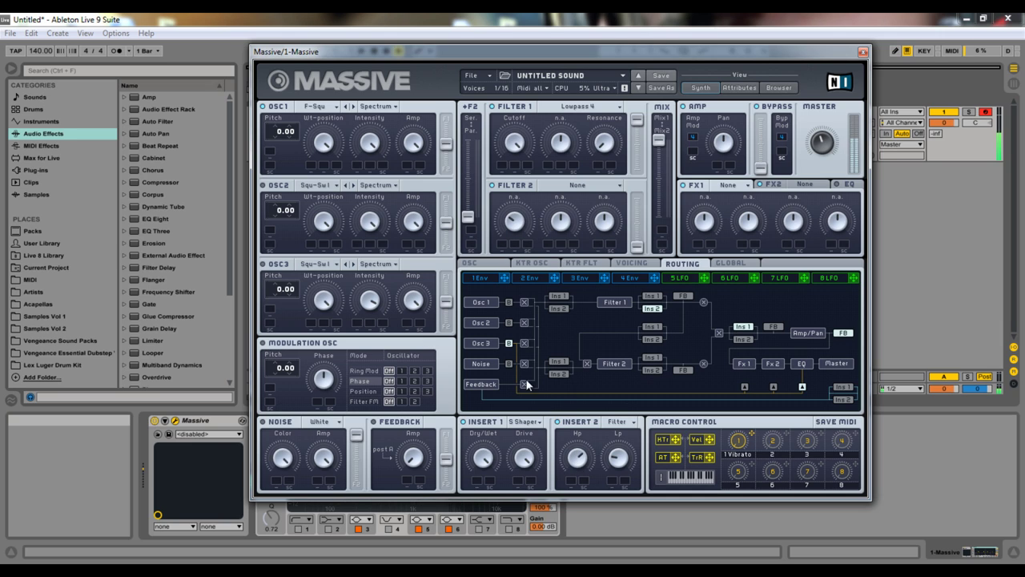
click(653, 327)
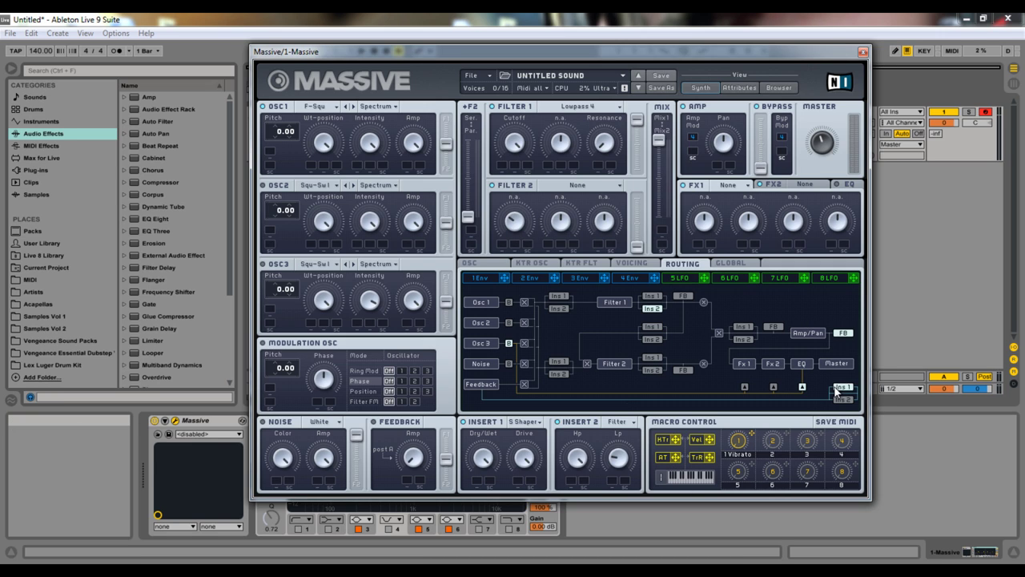
click(844, 404)
click(745, 329)
click(652, 295)
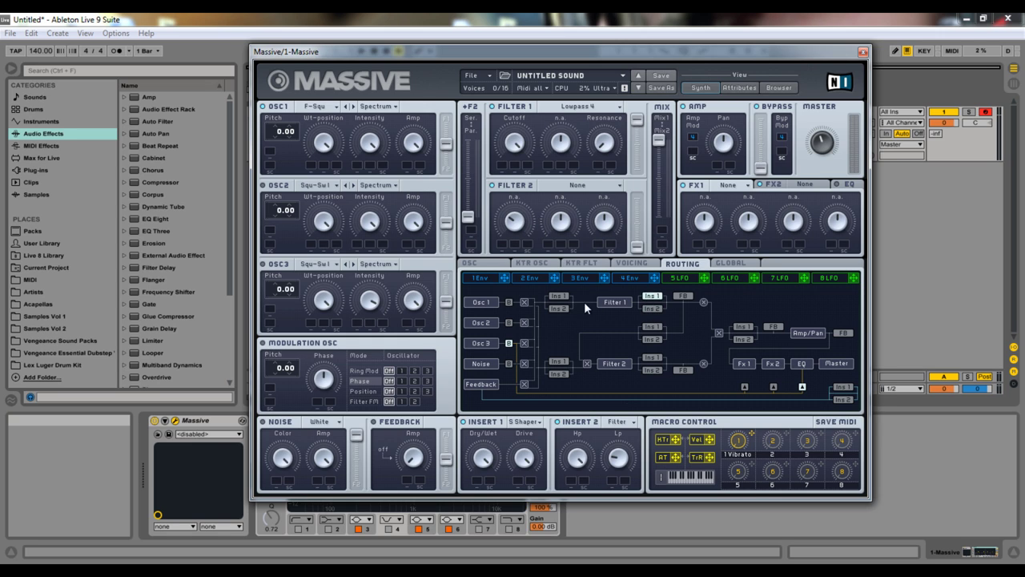
click(558, 297)
click(650, 309)
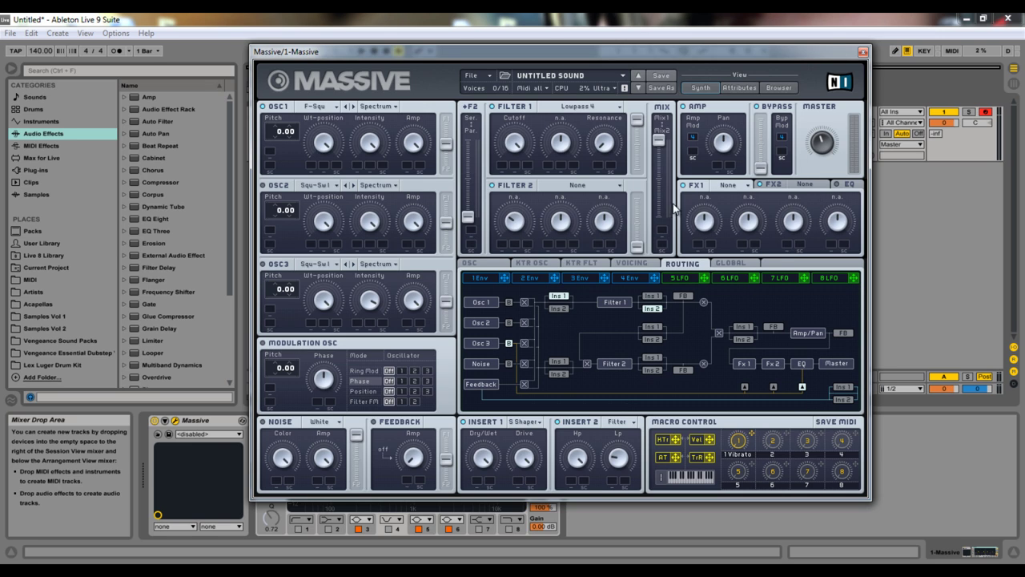
Show the Osc settings with glide, ±2.00 pitchbend range, oscillator phases and vibrato controls
click(634, 264)
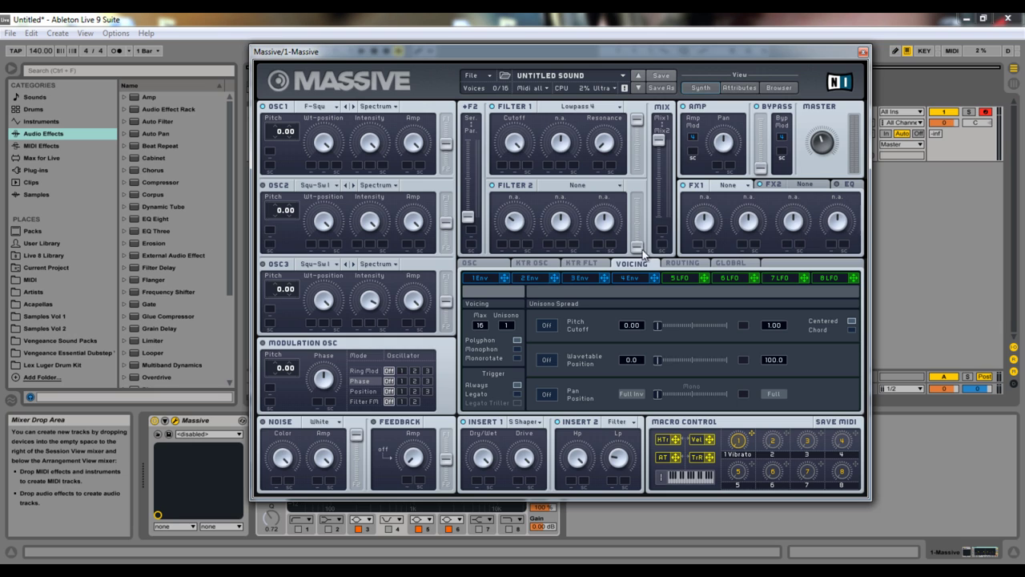
click(482, 262)
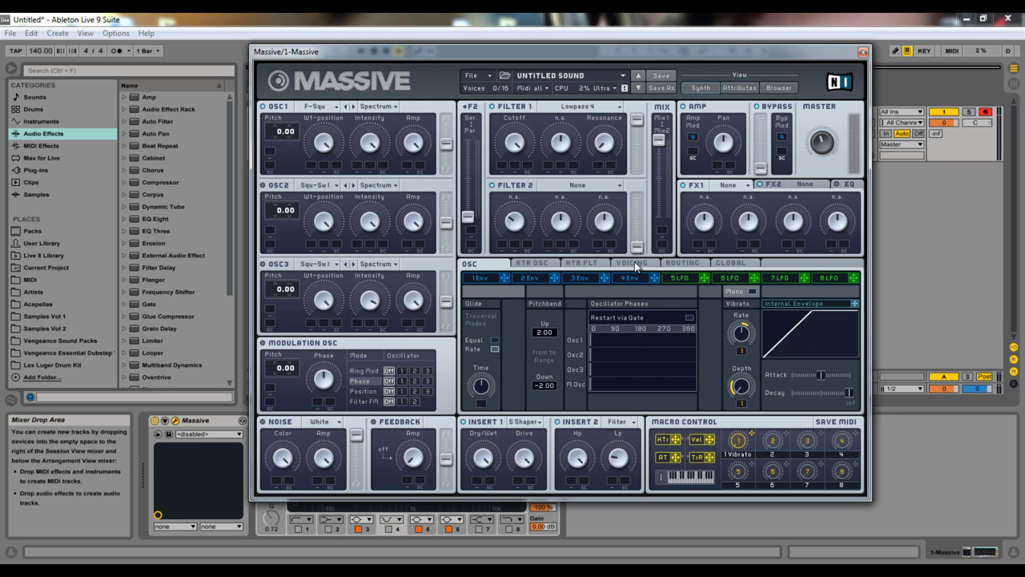
click(635, 275)
click(470, 265)
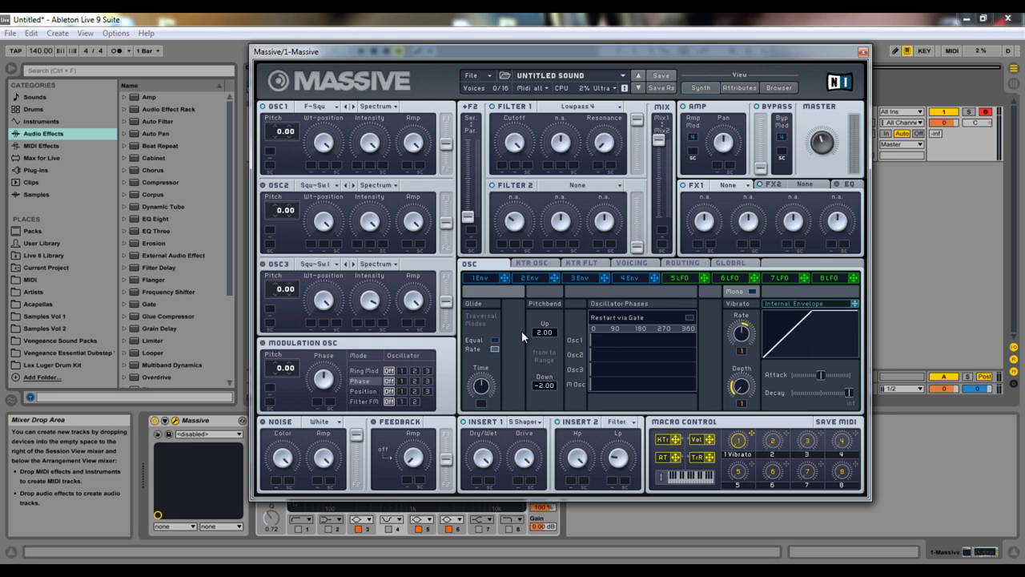